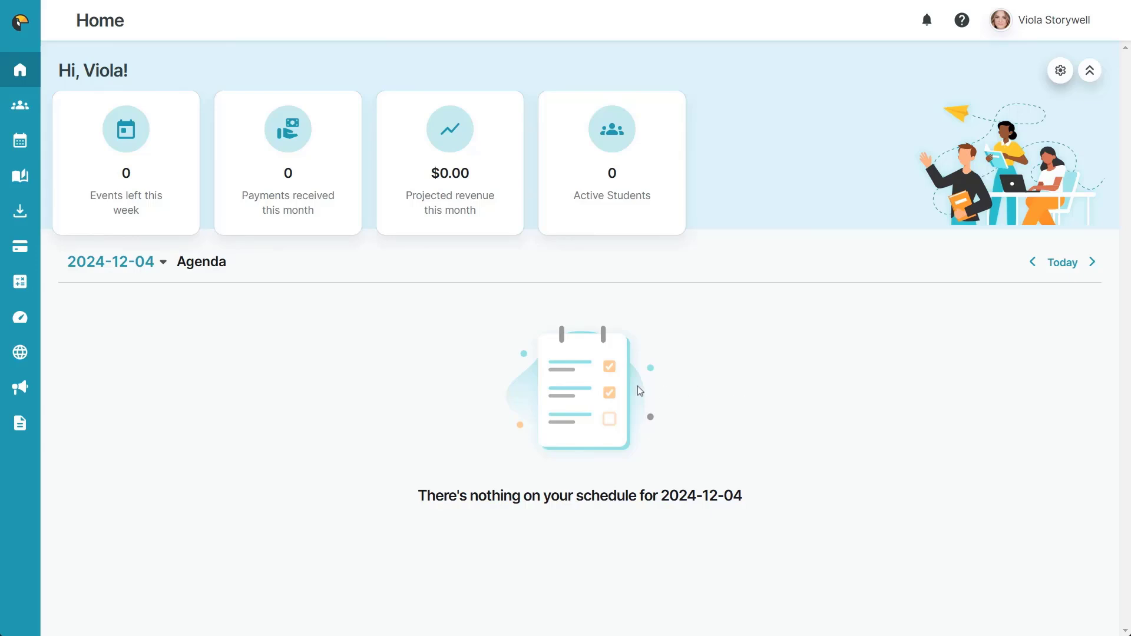
Start a new website from a template, previewing and choosing the third, curved-hero template
left_click(33, 357)
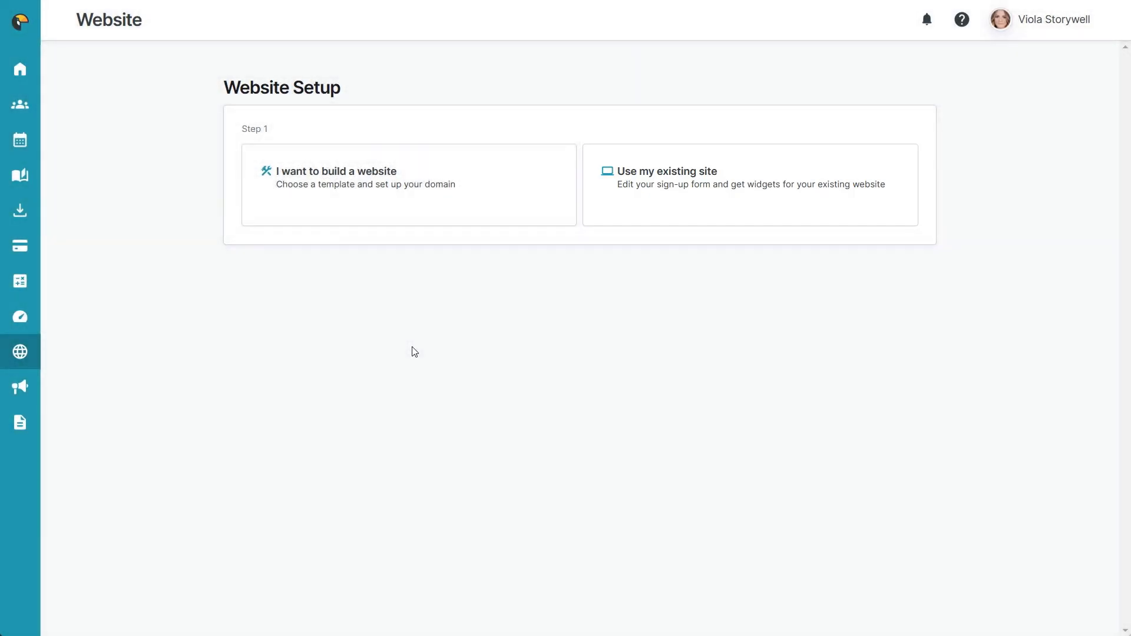
left_click(404, 193)
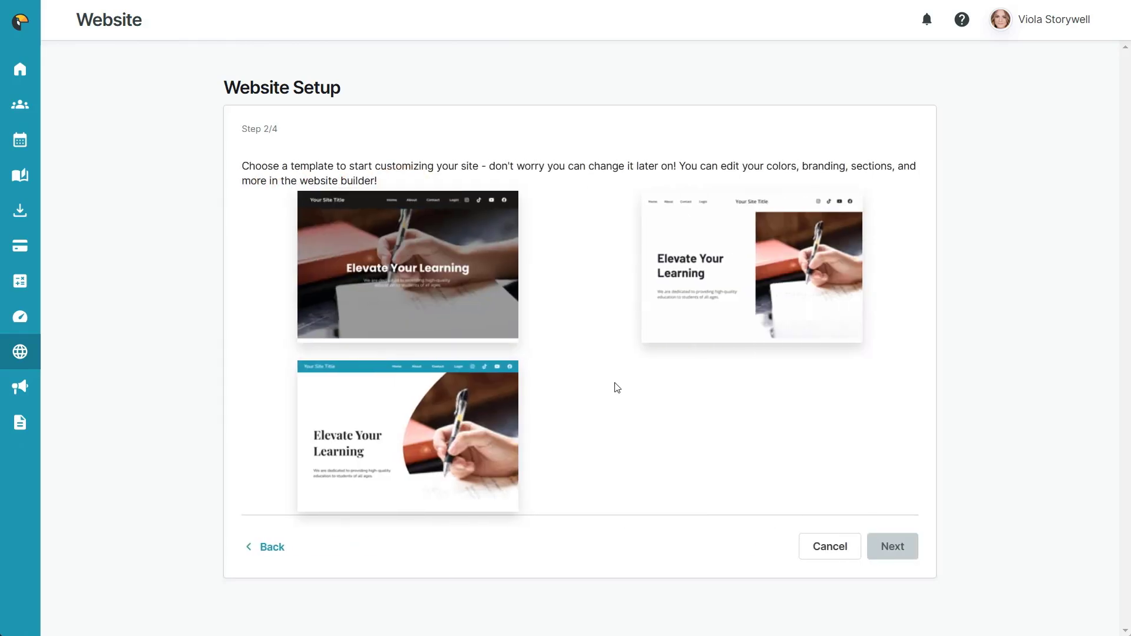
mouse_move(664, 288)
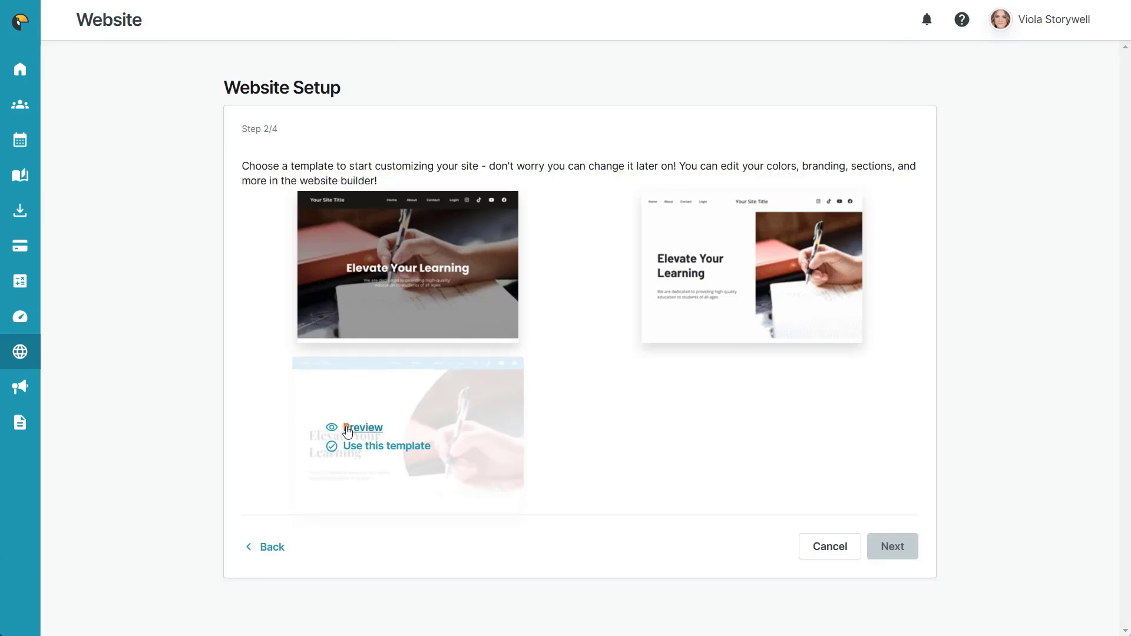
left_click(346, 426)
scroll(683, 380, "down", 10)
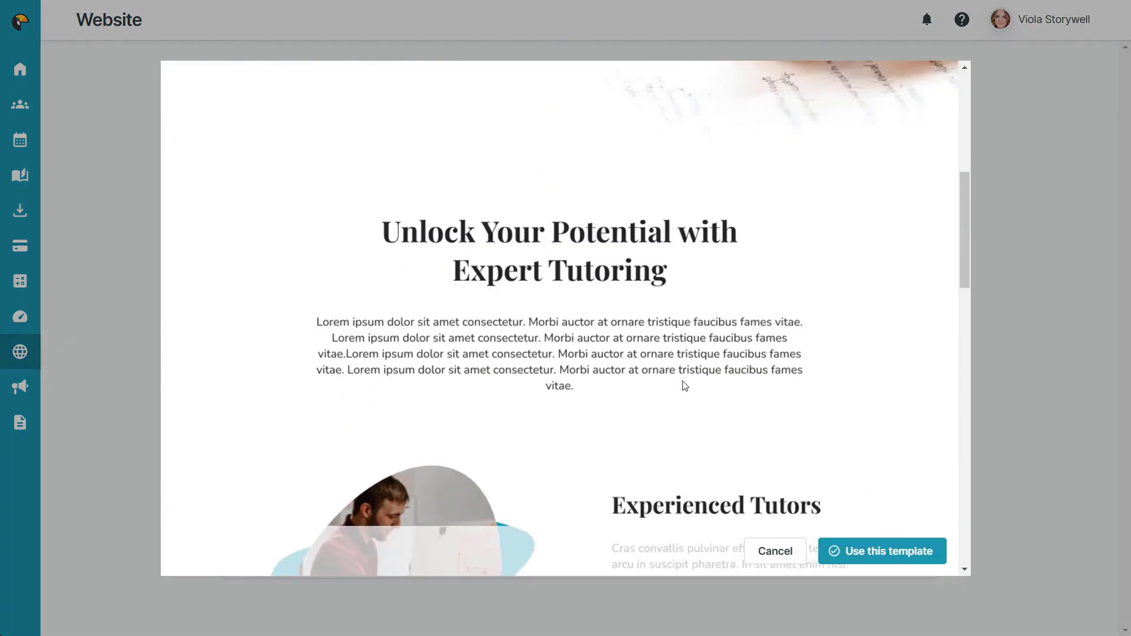
scroll(683, 384, "down", 15)
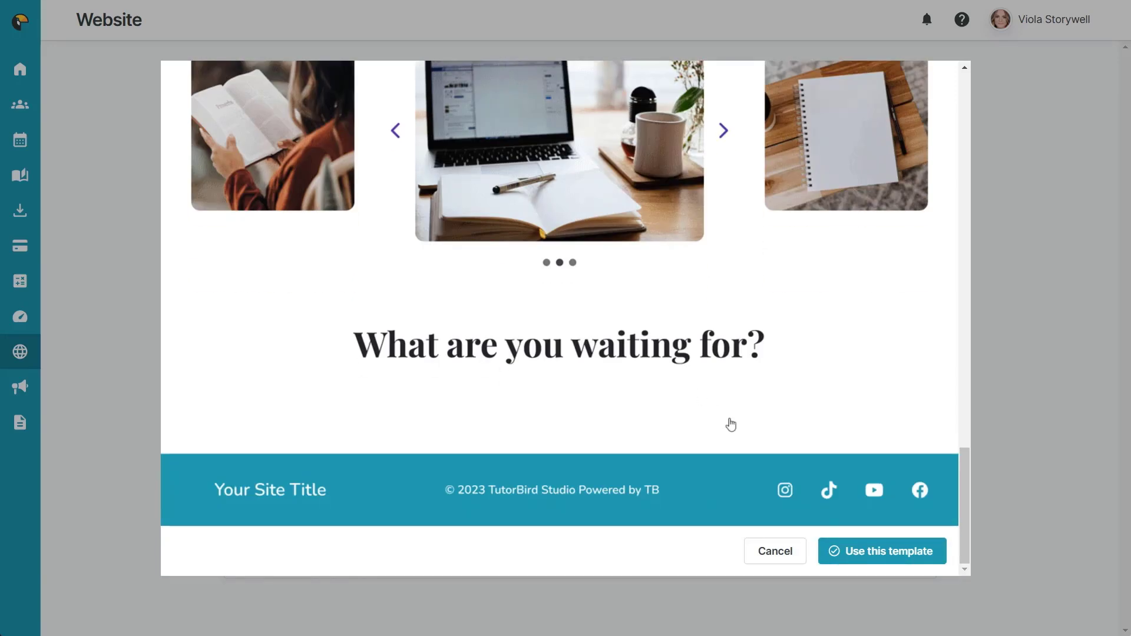
left_click(893, 550)
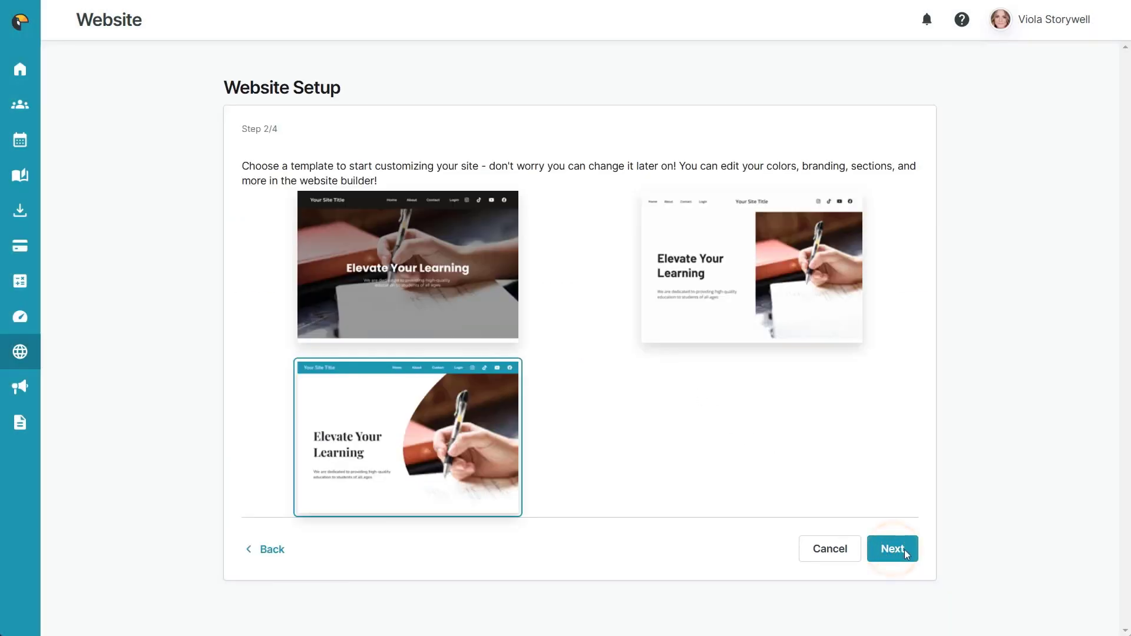
Enter storywellstudy as the website URL for storywellstudy.tutorbird.com
left_click(907, 551)
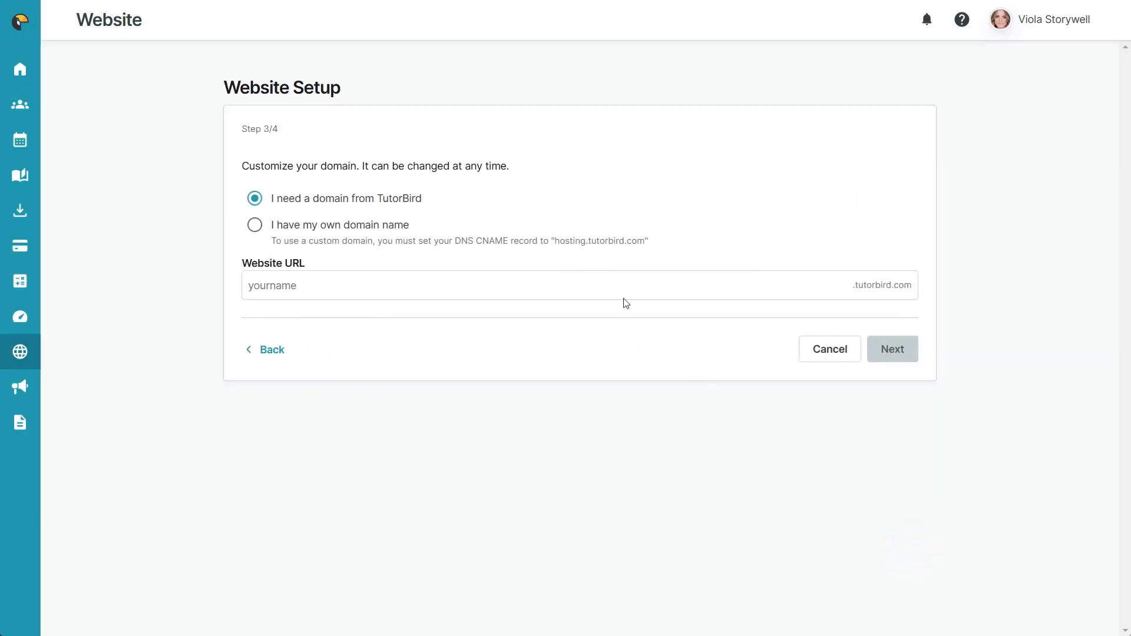
left_click(613, 288)
type("story")
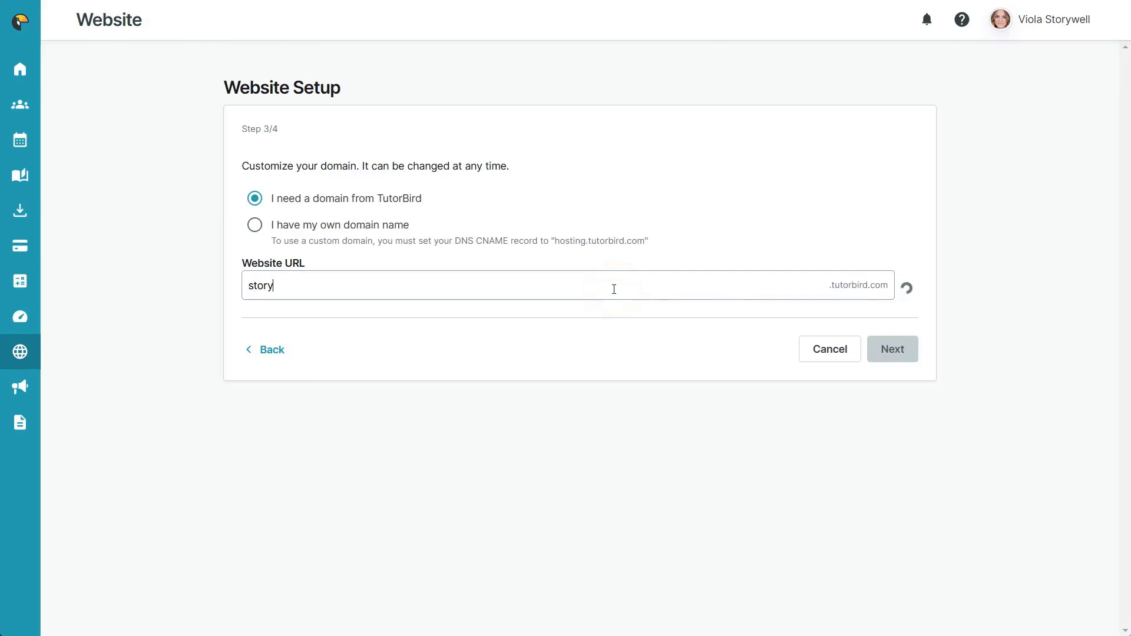
type("wellstudy")
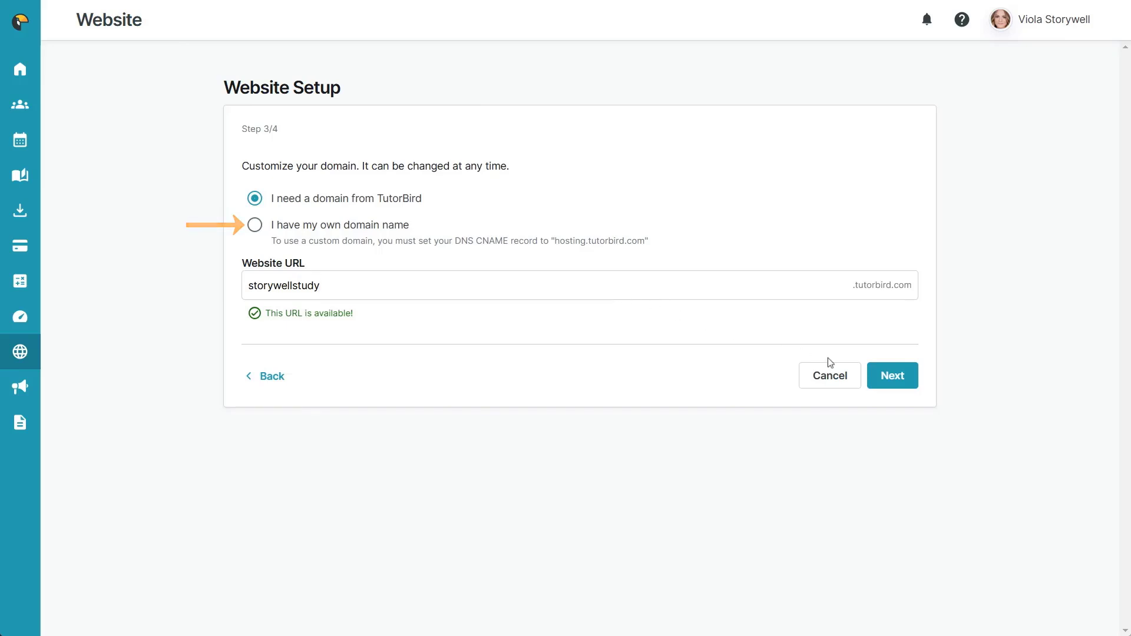
Name the website 'Storywell Study' and launch the website editor
left_click(891, 381)
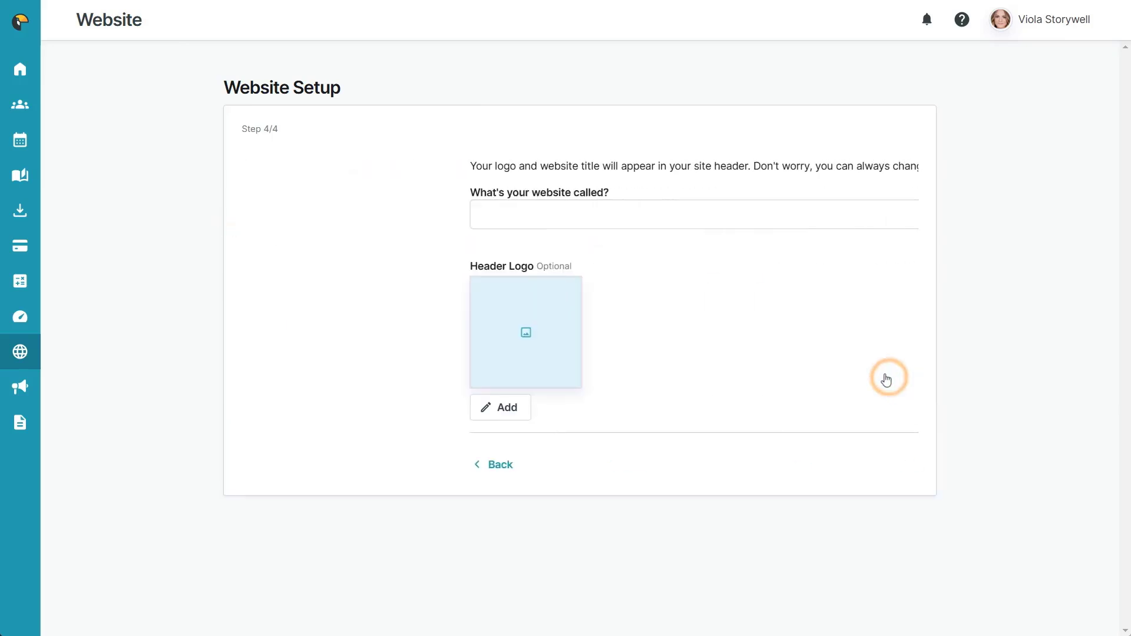
left_click(662, 207)
type("Storywell Study")
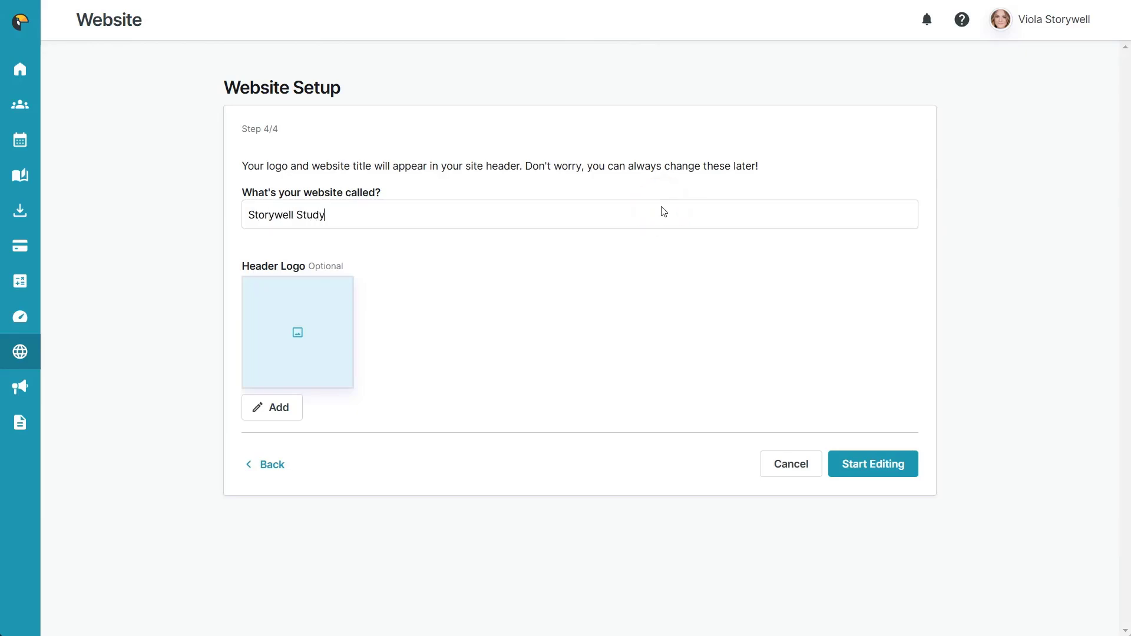
left_click(873, 469)
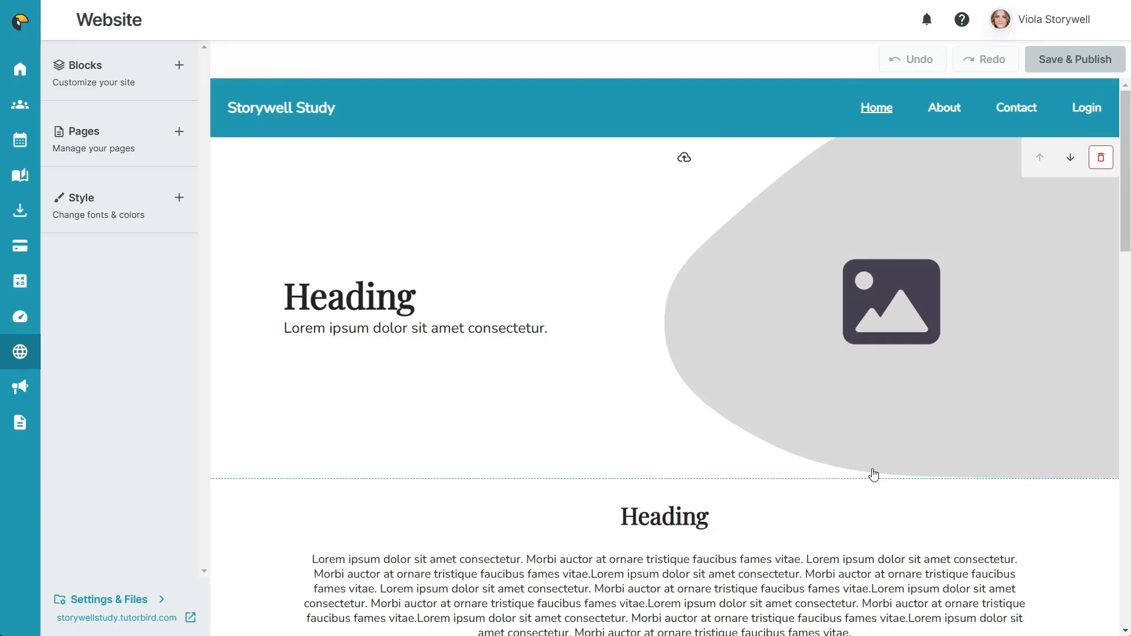
Replace the hero placeholder 'Heading' with 'Hello' on the home page
scroll(793, 422, "down", 15)
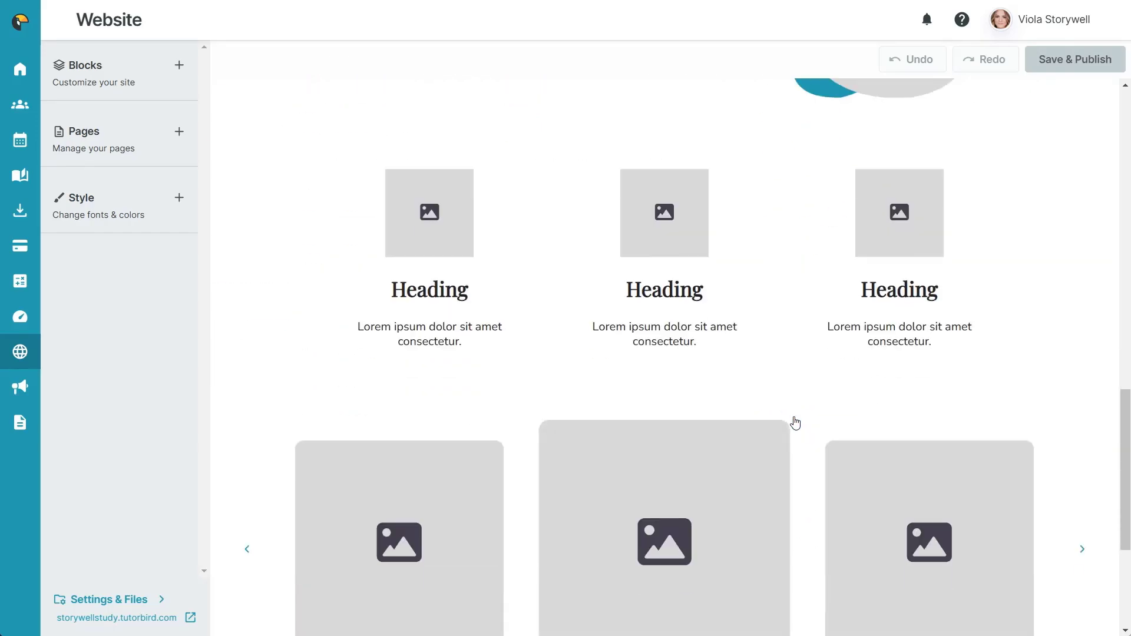
scroll(794, 422, "up", 15)
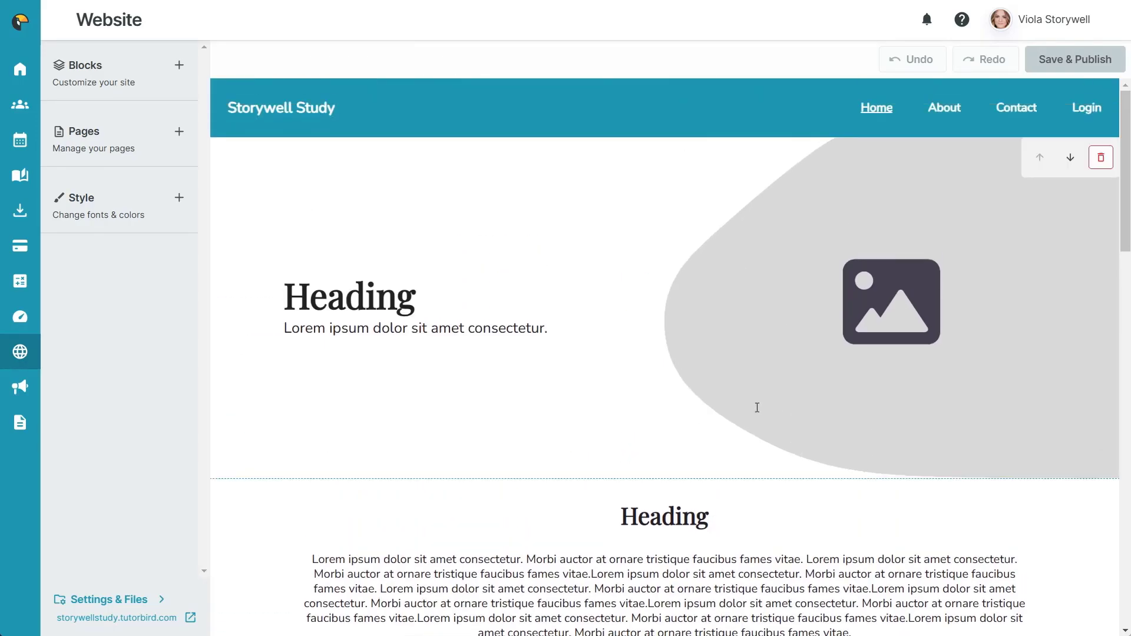
left_click_drag(322, 299, 416, 300)
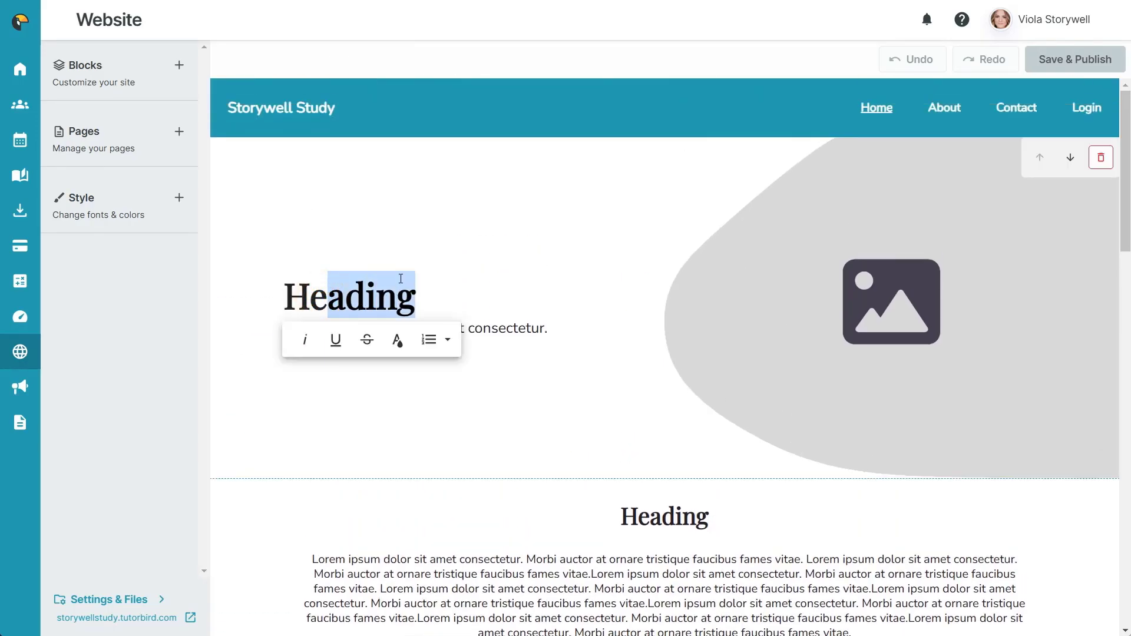
type("llo")
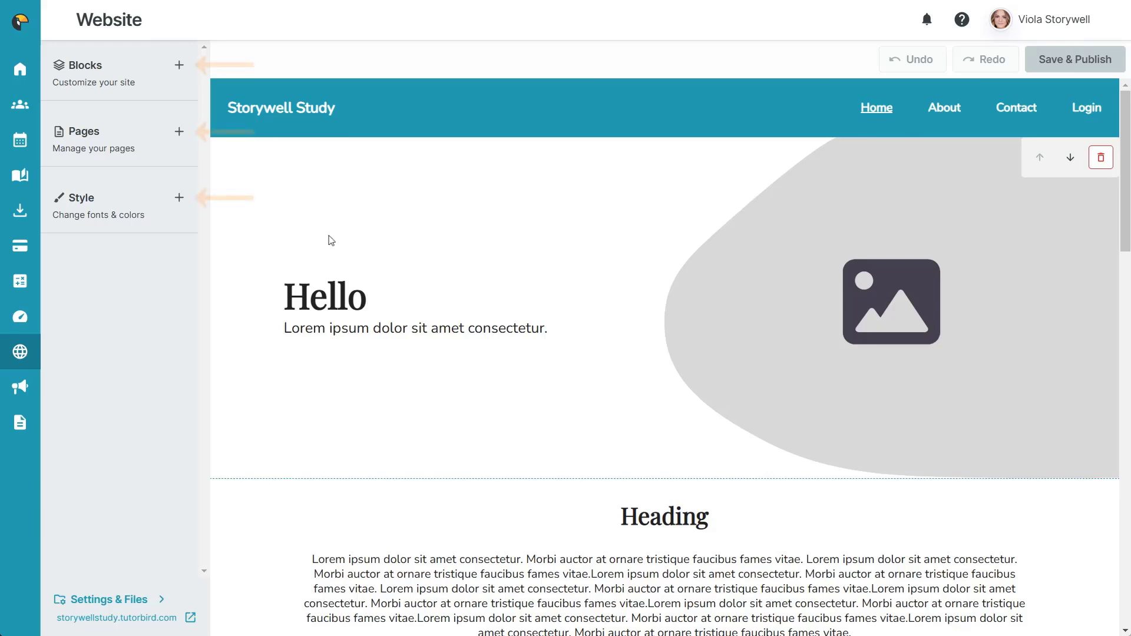
left_click(148, 270)
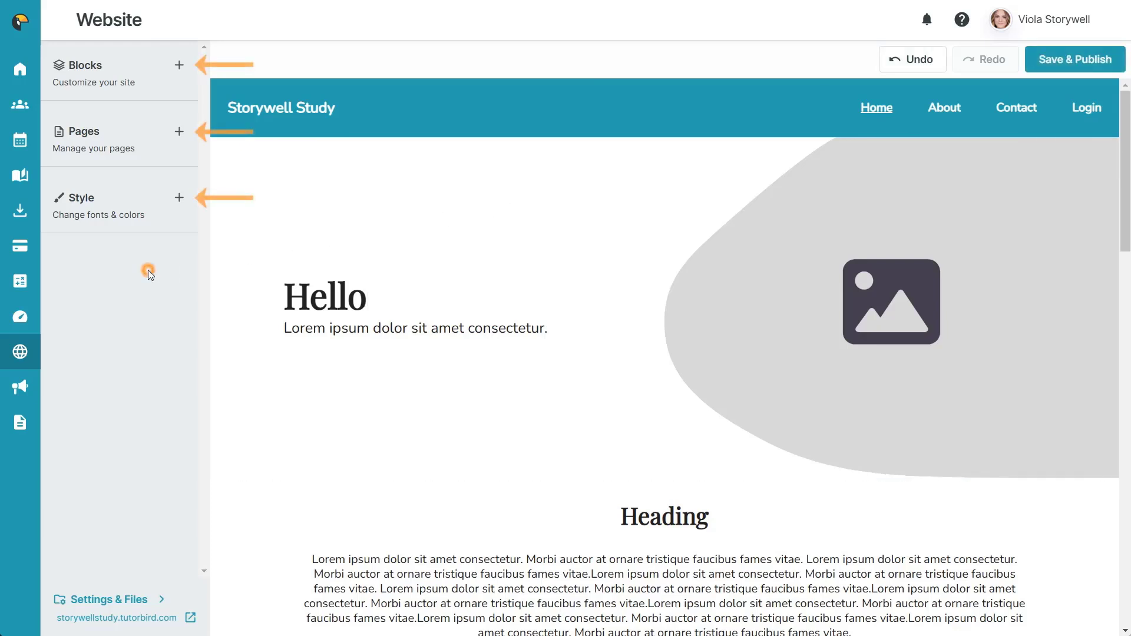
left_click(179, 67)
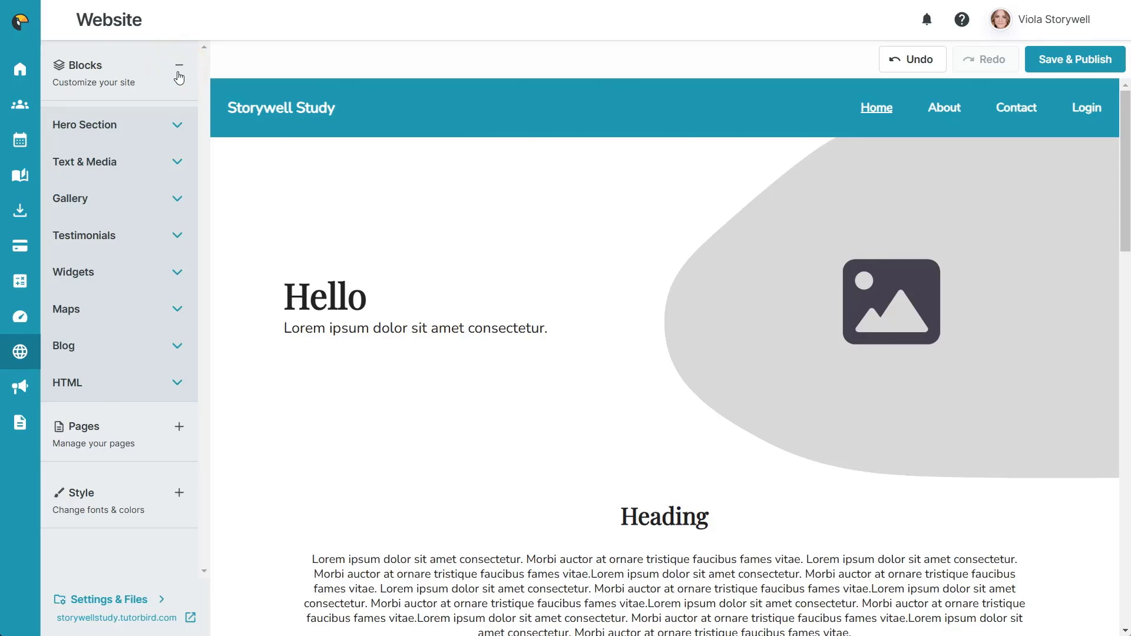
left_click(177, 125)
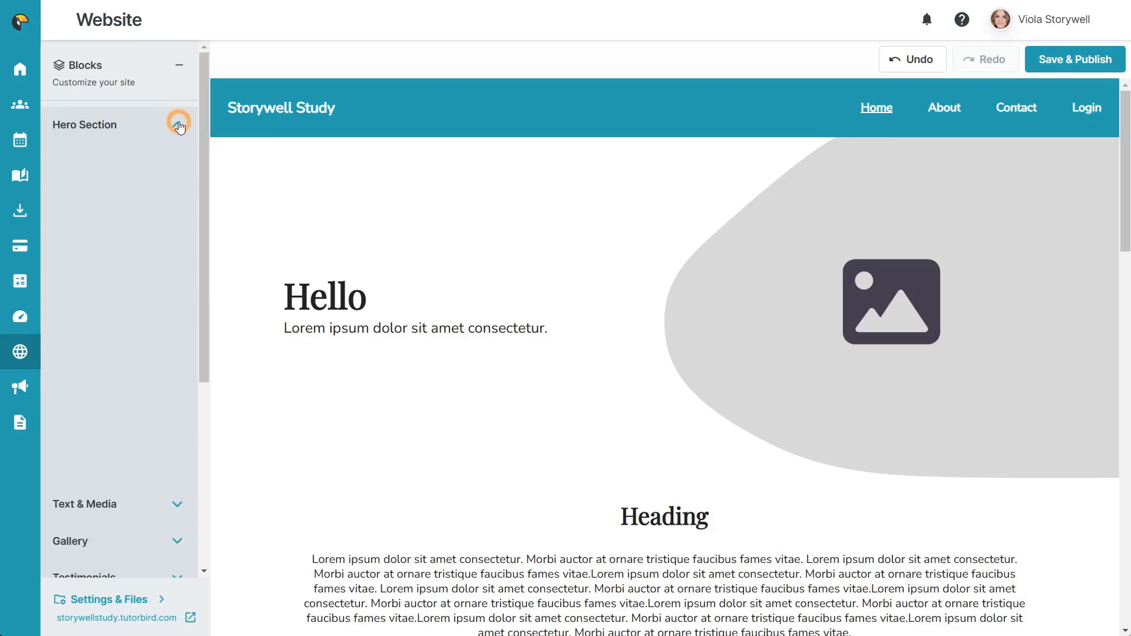
left_click(179, 126)
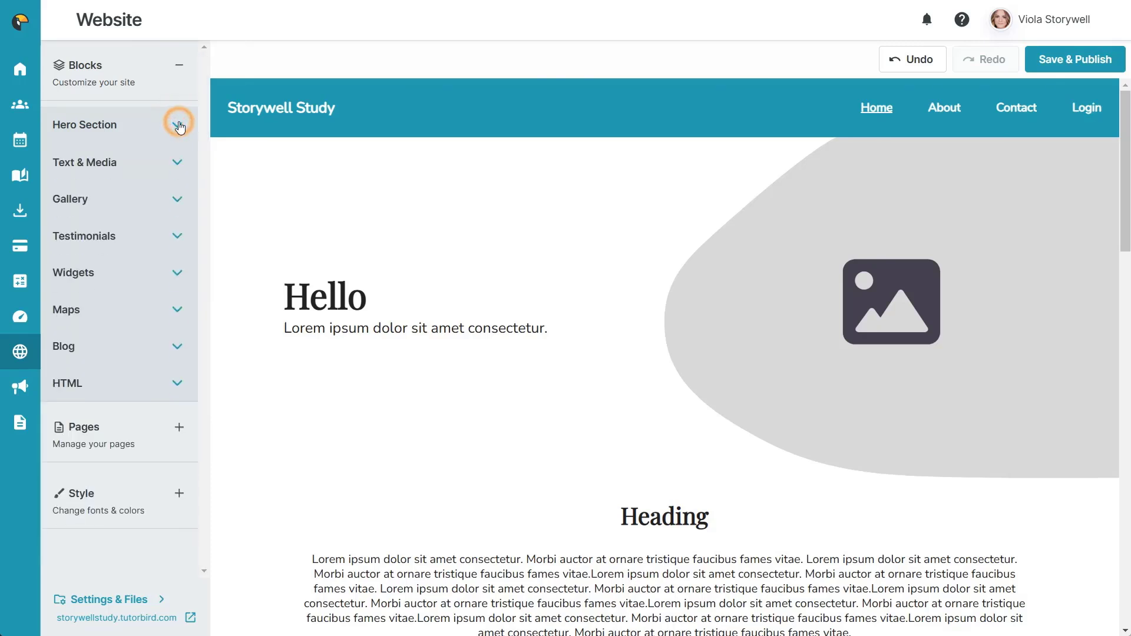
left_click(175, 160)
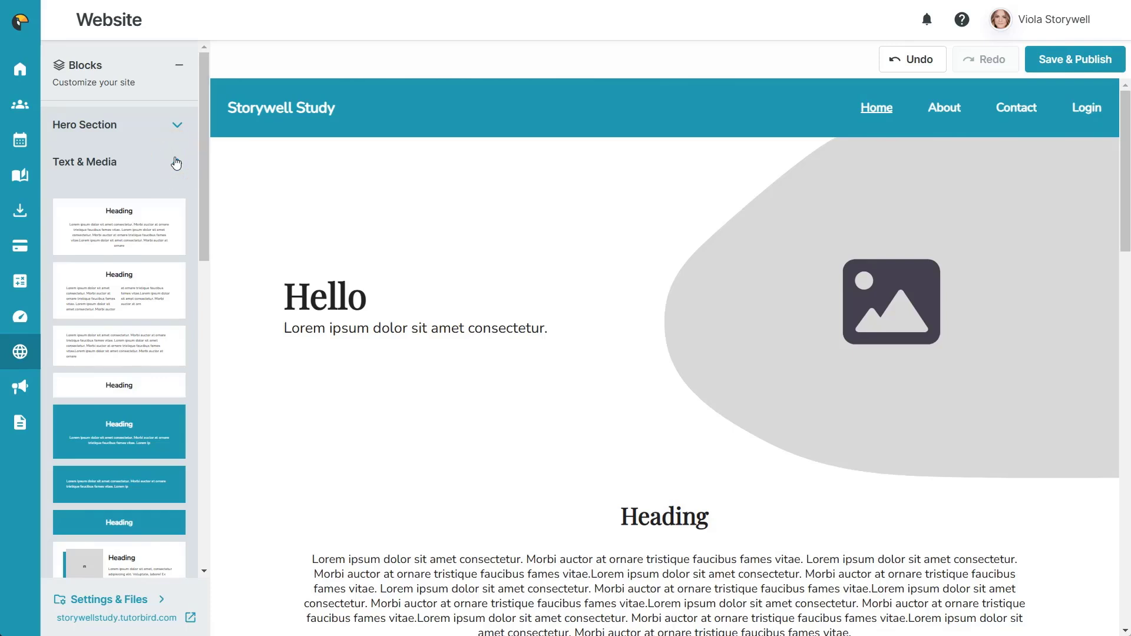
left_click(175, 160)
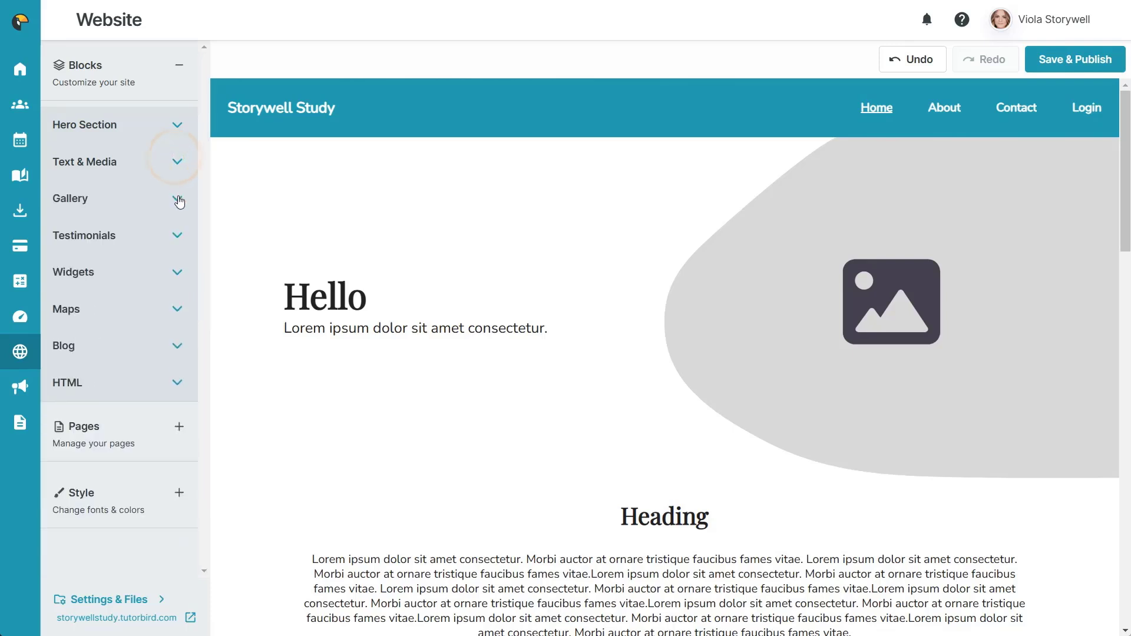
left_click(178, 200)
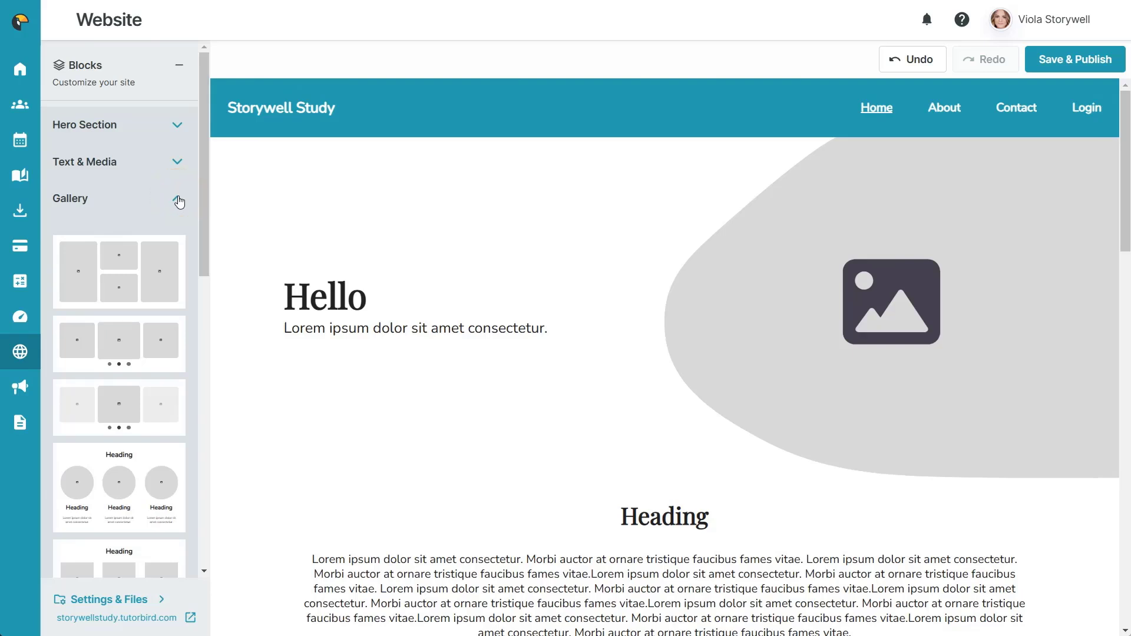
left_click(178, 200)
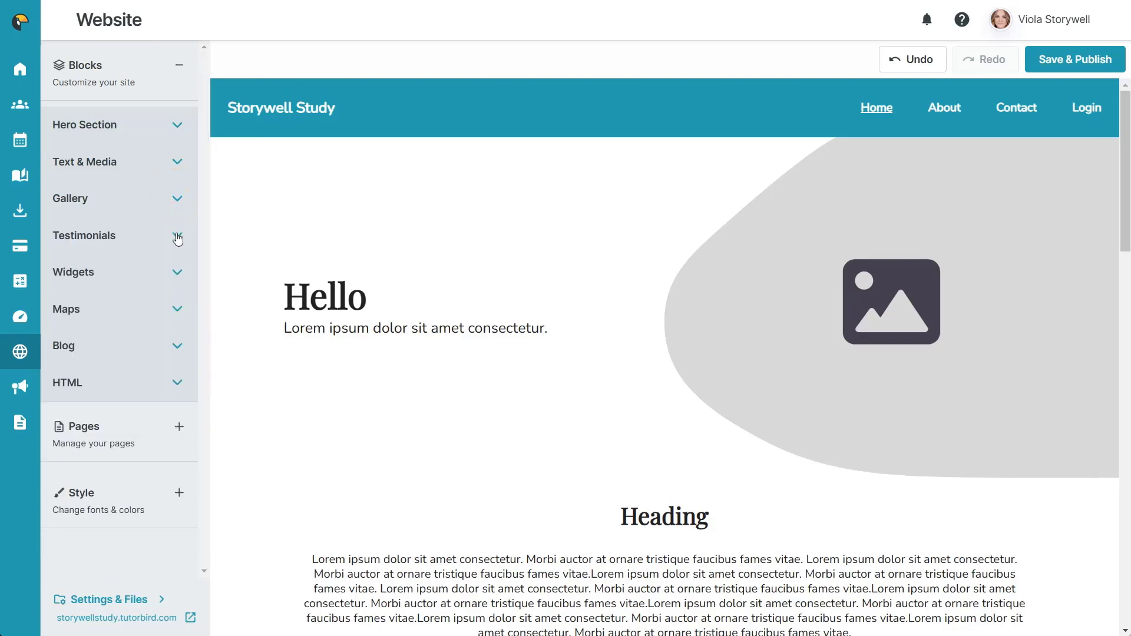
left_click(176, 235)
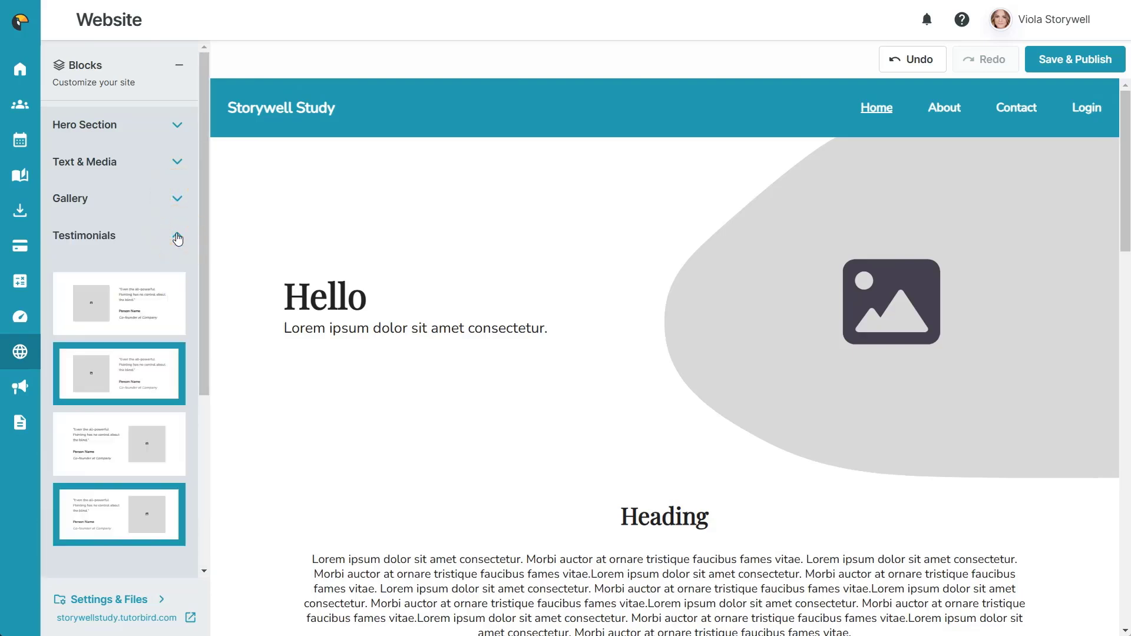
left_click(178, 238)
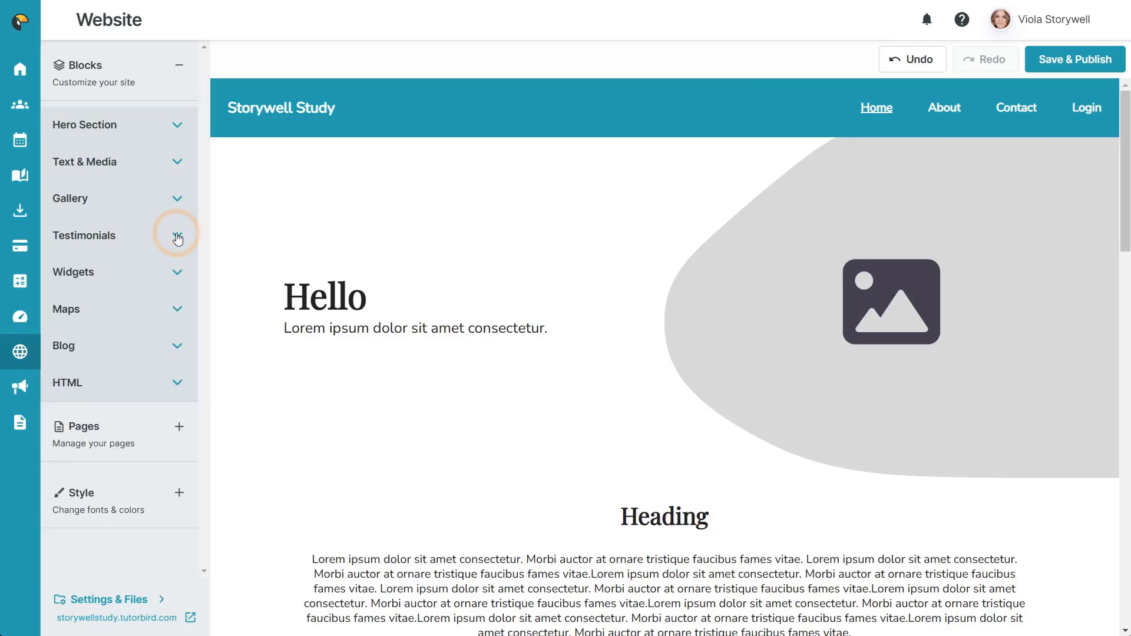
left_click(179, 273)
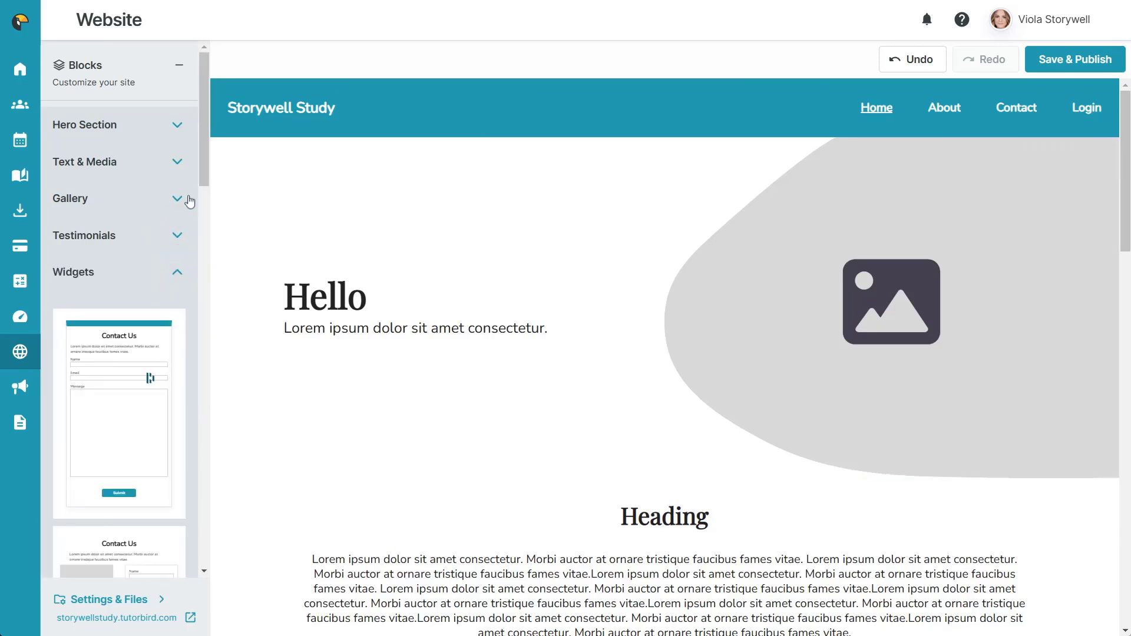
left_click_drag(202, 83, 206, 465)
left_click(177, 355)
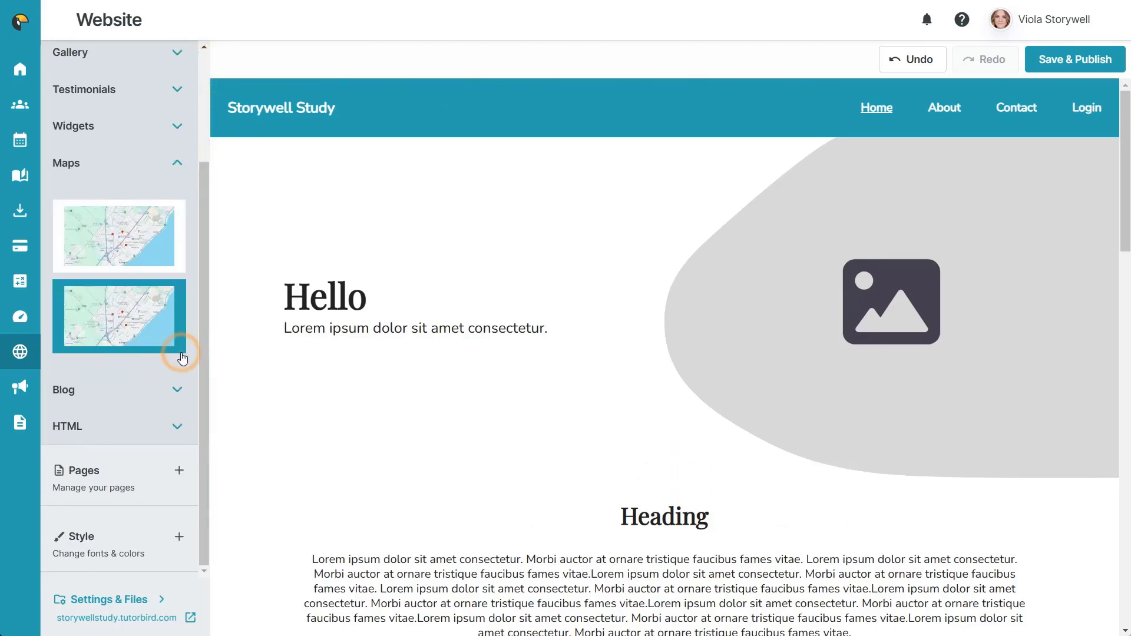
left_click(175, 392)
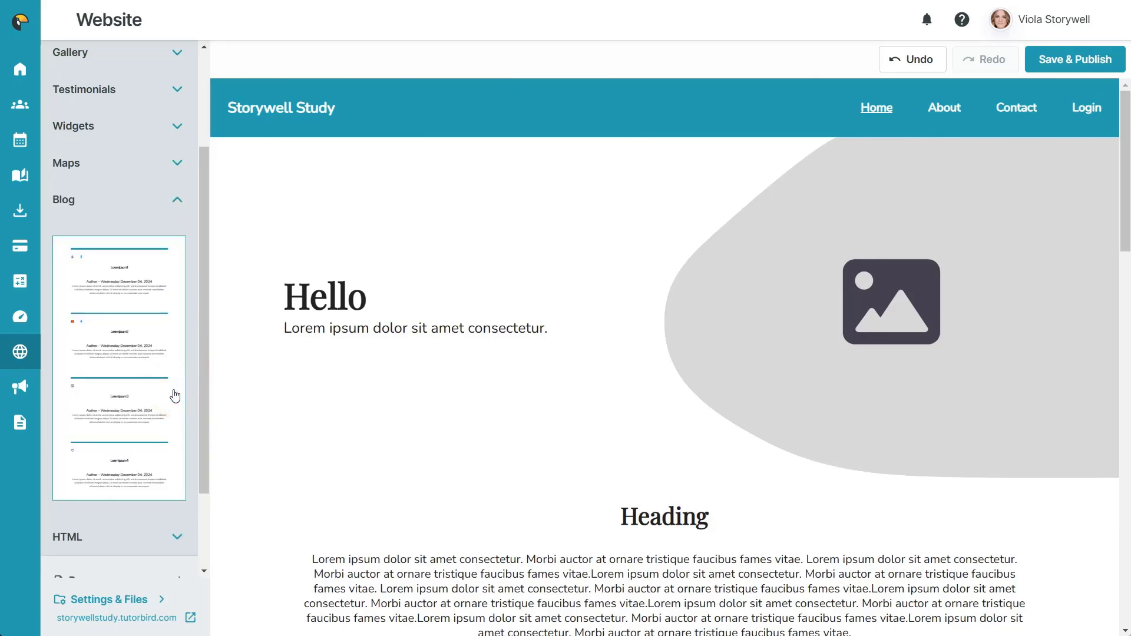
left_click(178, 536)
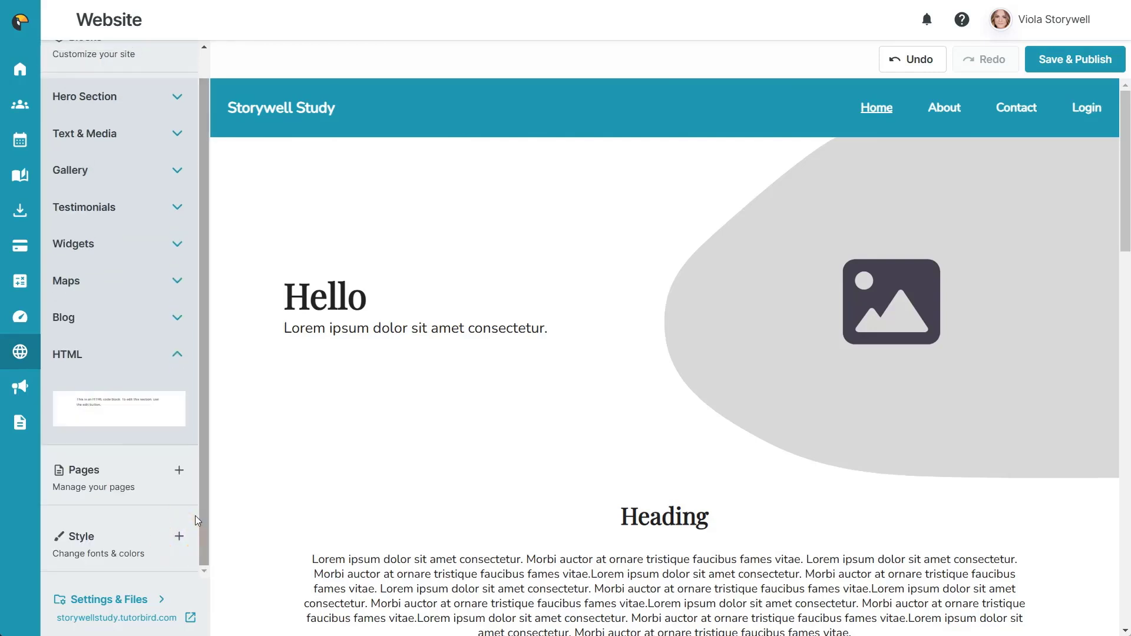
left_click(177, 355)
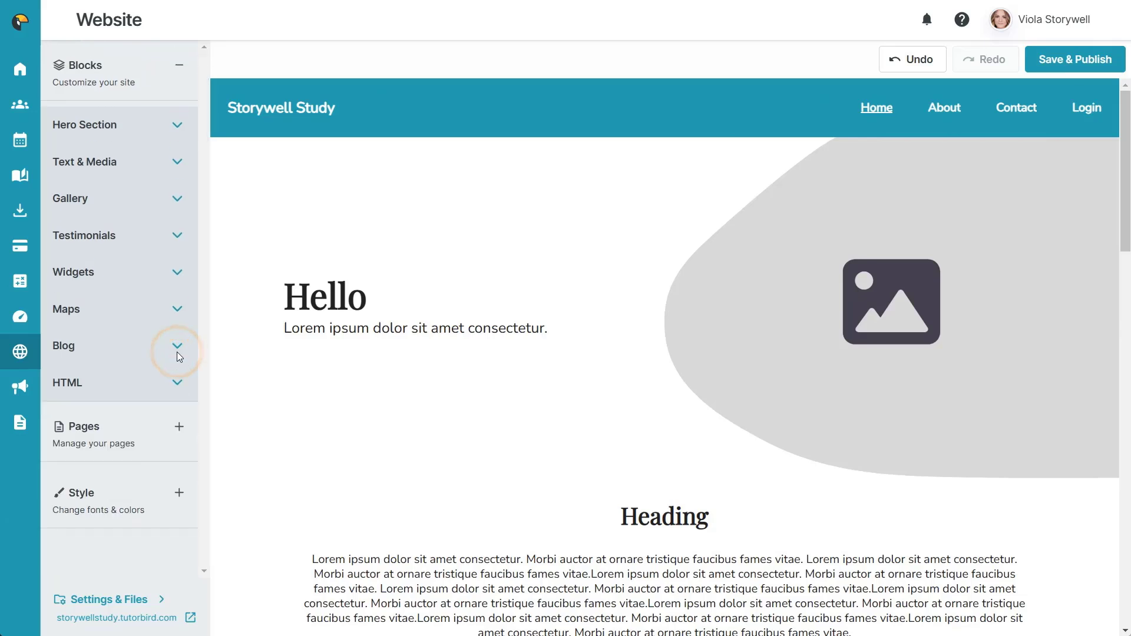
left_click(178, 163)
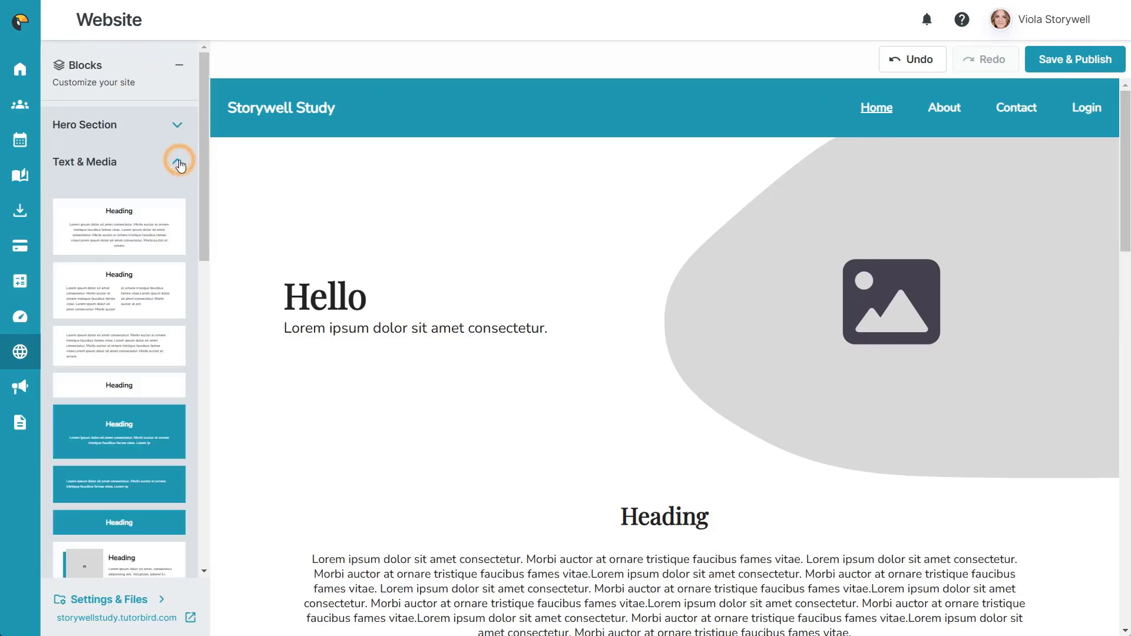
left_click_drag(90, 227, 415, 214)
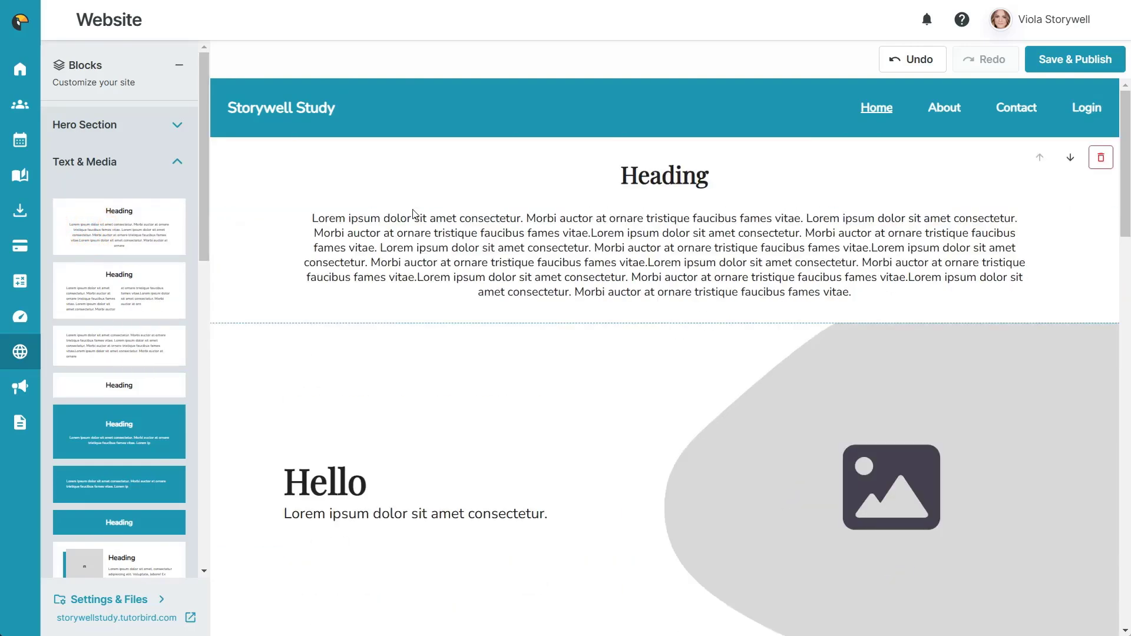
left_click(1071, 159)
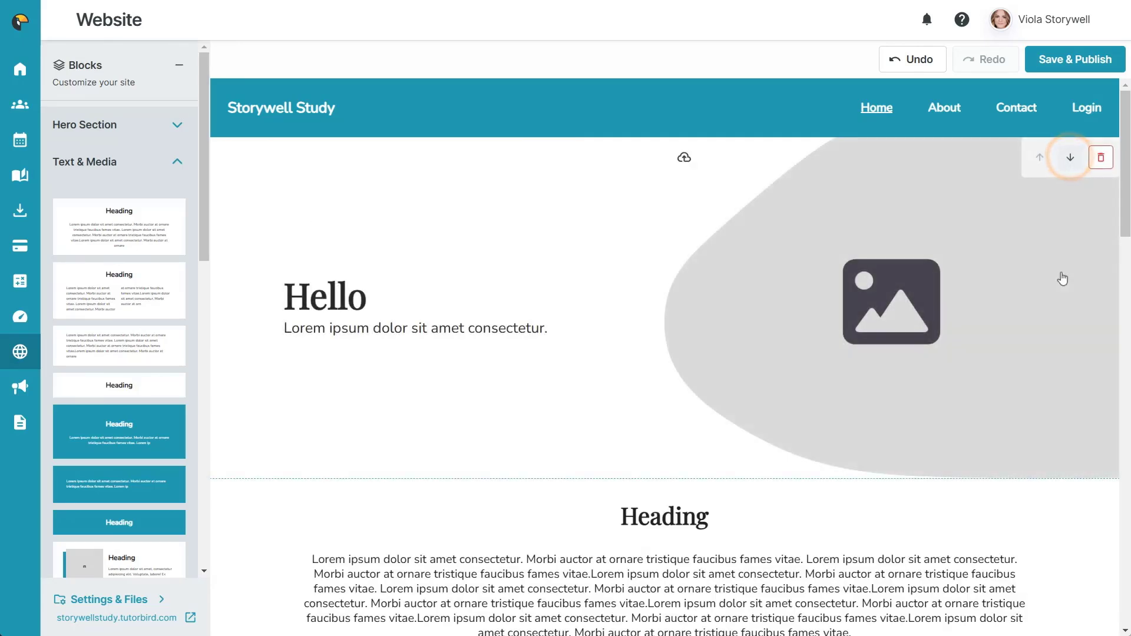
left_click(1043, 498)
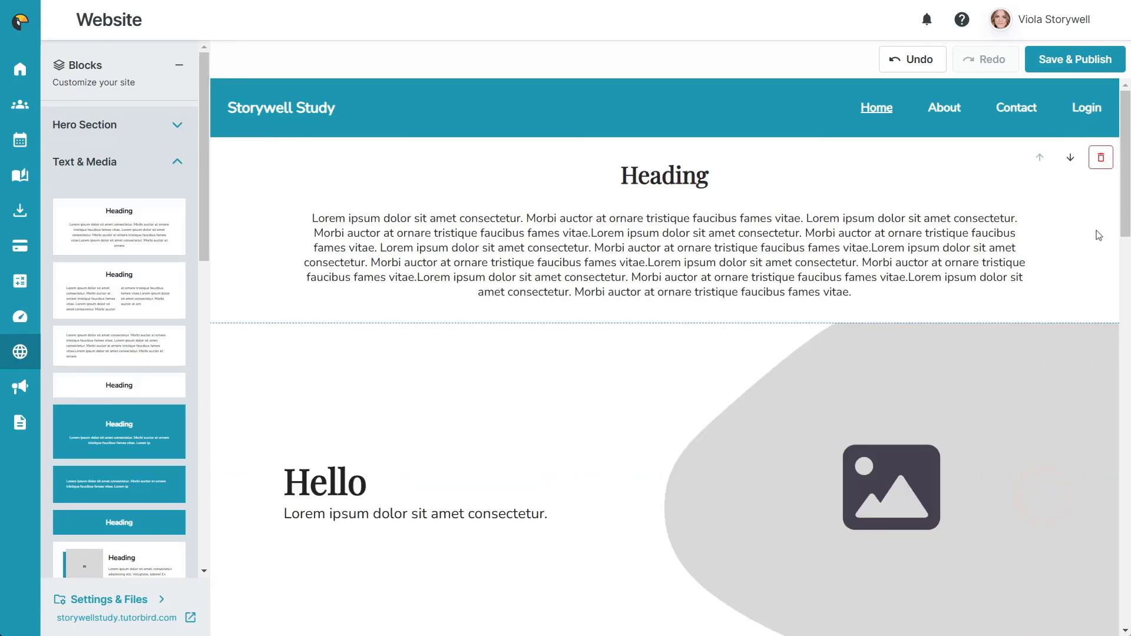
left_click(1101, 159)
left_click(814, 353)
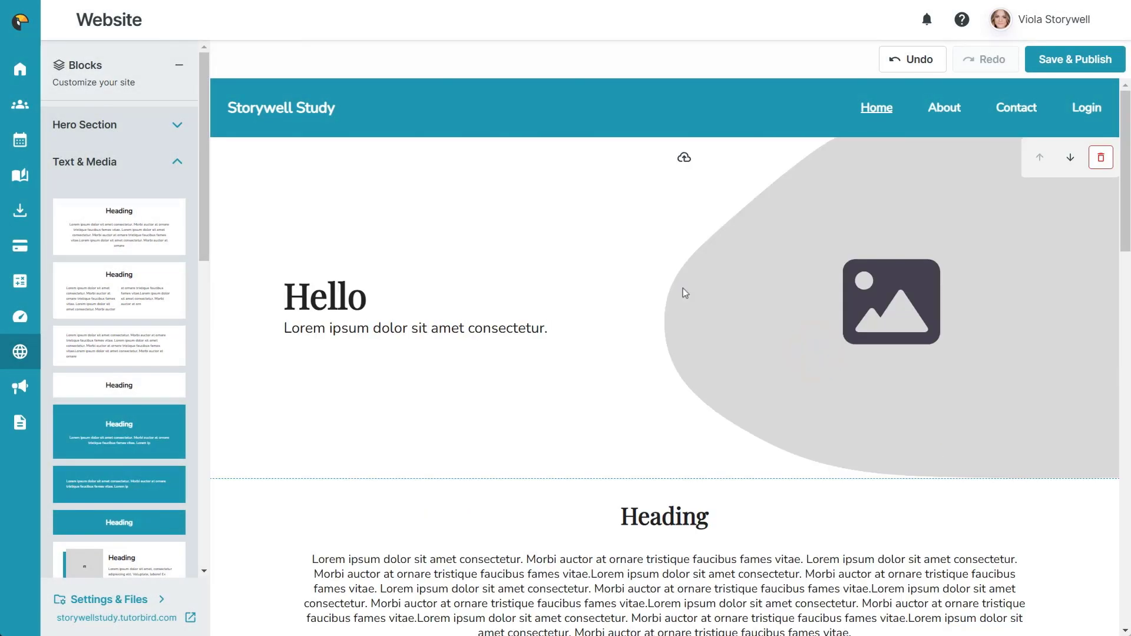
left_click(178, 161)
Add a three-column image gallery and fill its middle tile with the stock boy-at-laptop photo
left_click(177, 198)
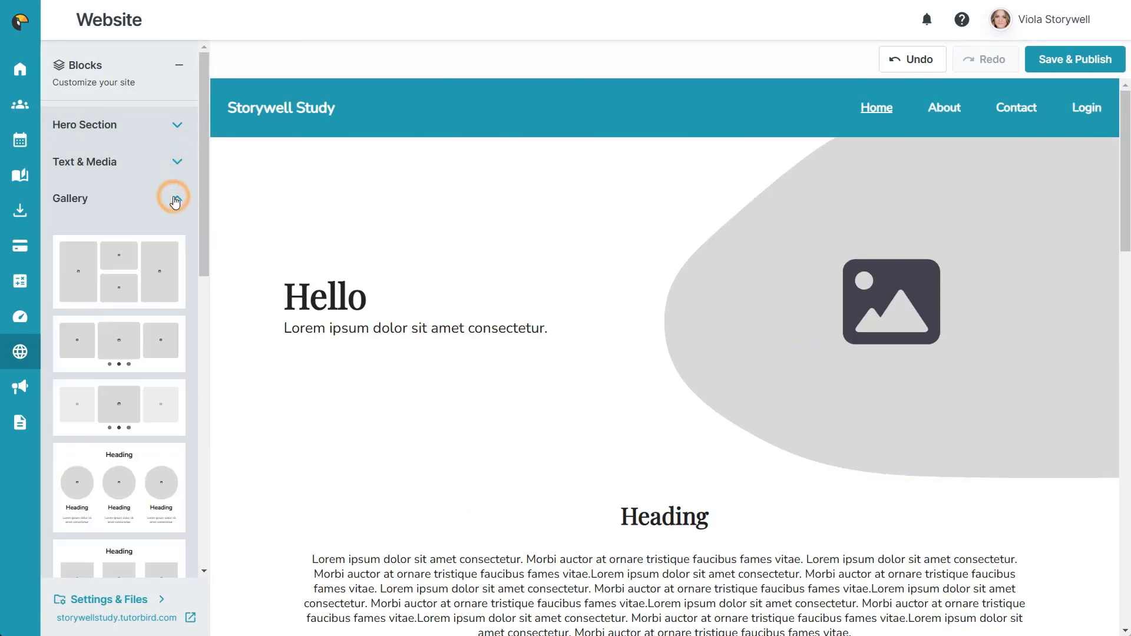
left_click(98, 271)
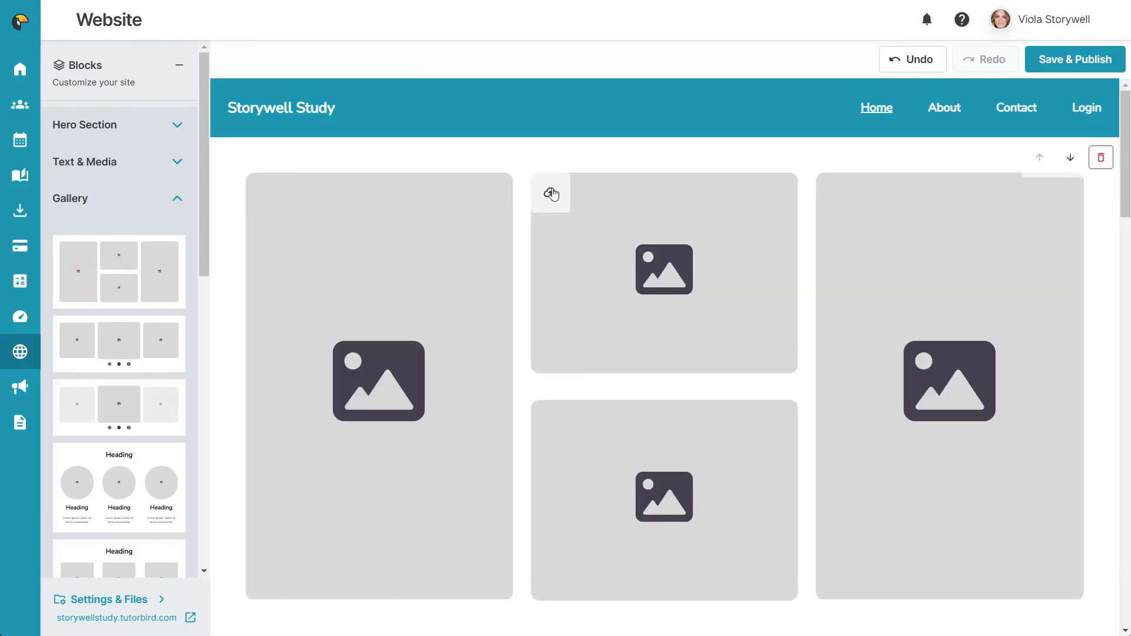
left_click(551, 193)
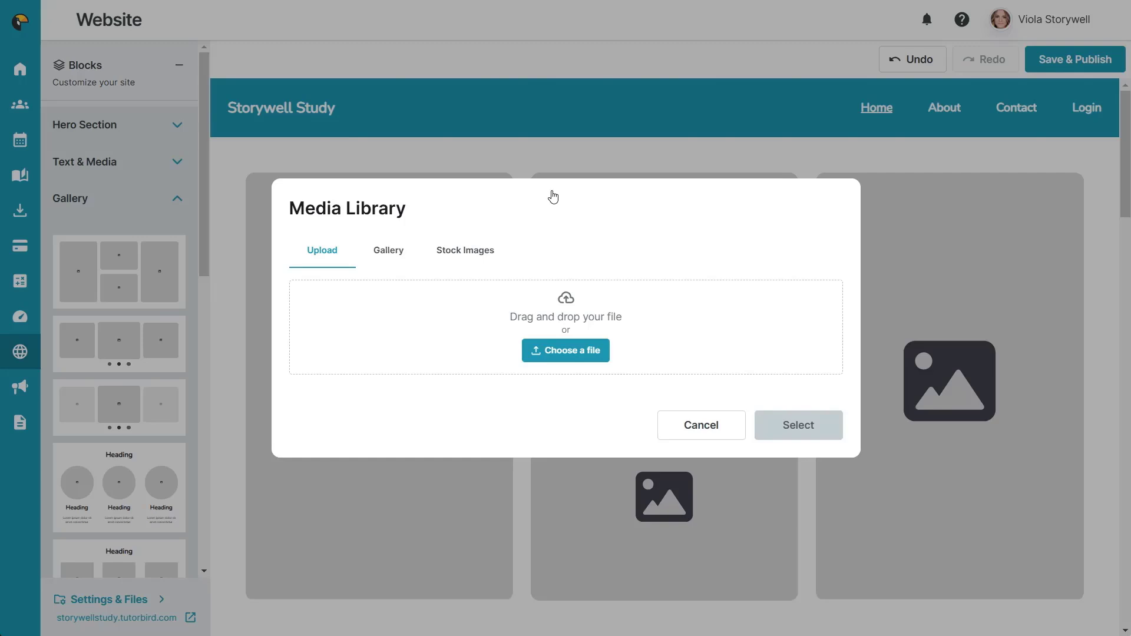
left_click(460, 253)
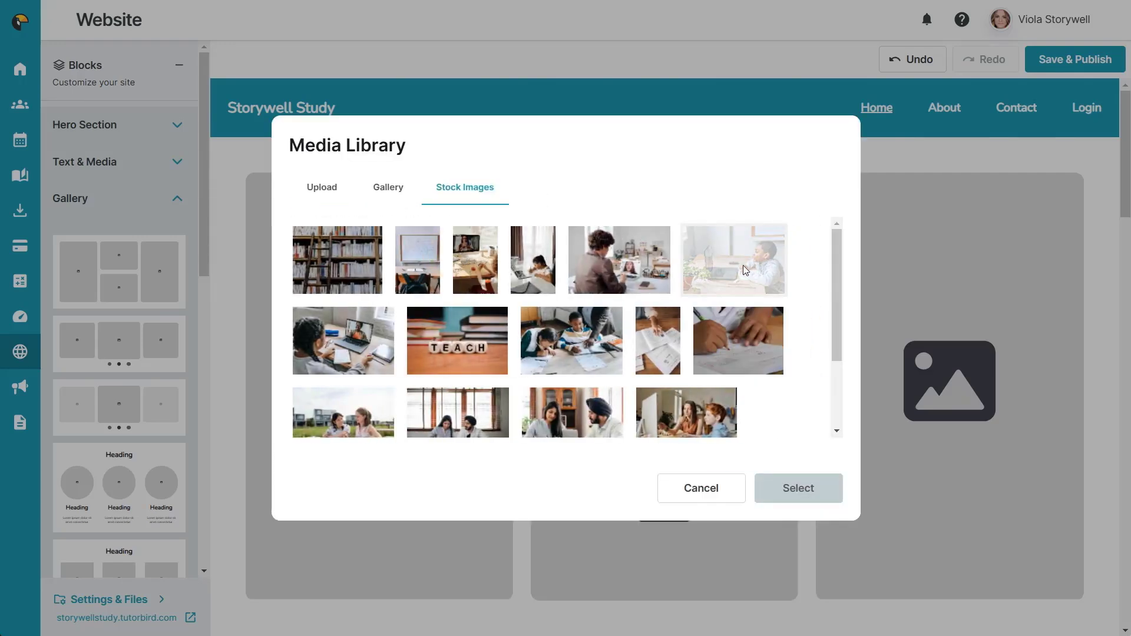
left_click(744, 265)
left_click(801, 486)
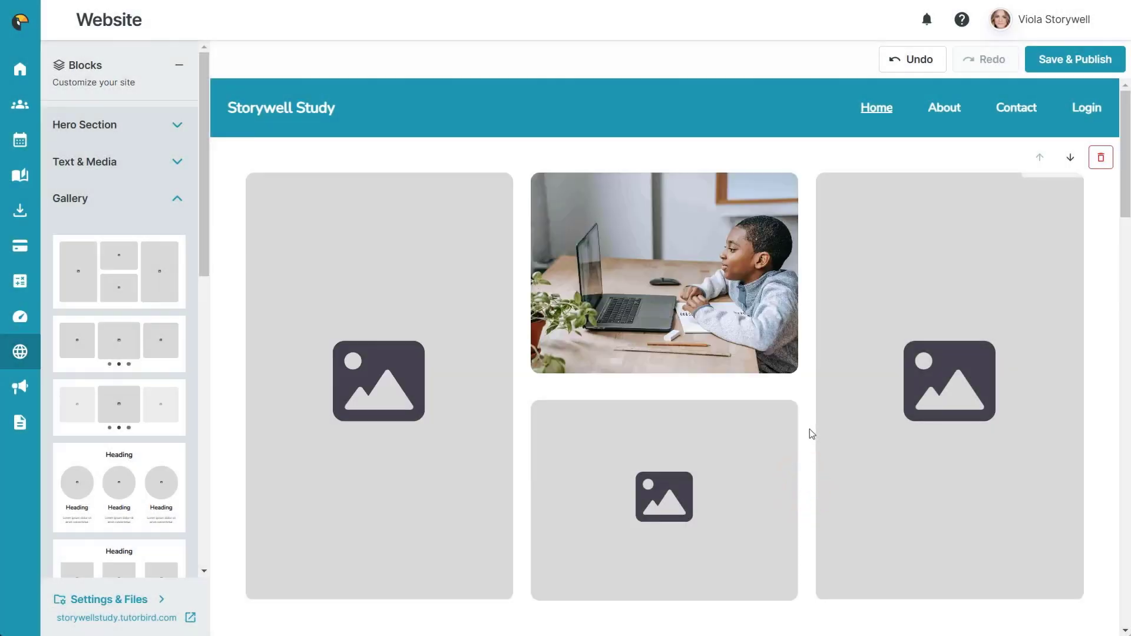
Drag About below Contact in the page menu order
left_click(179, 64)
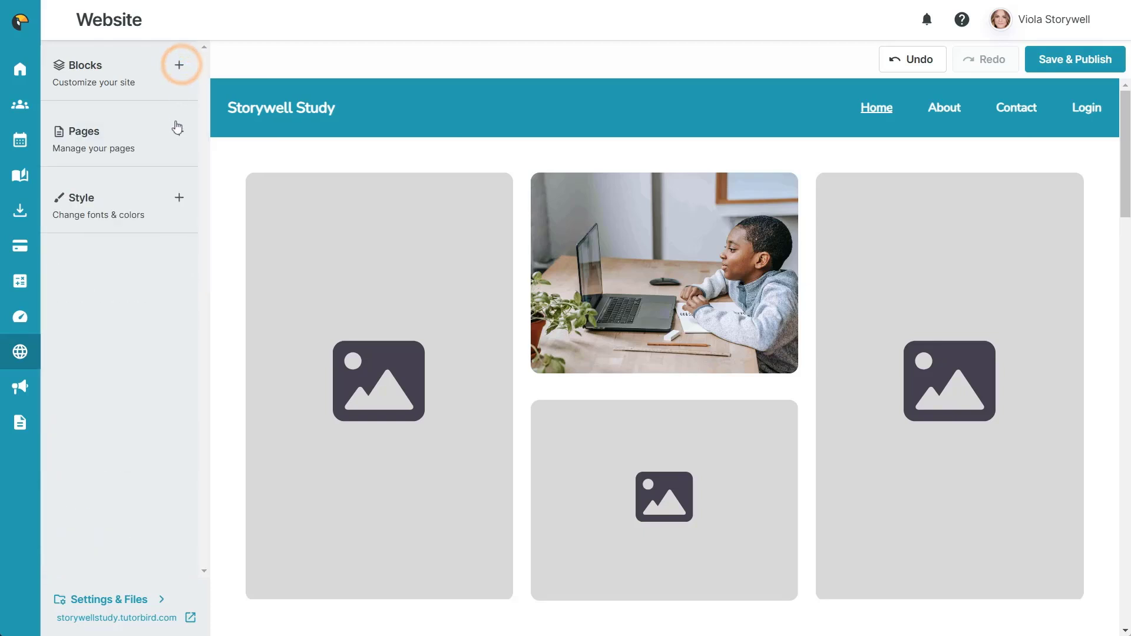
left_click(177, 131)
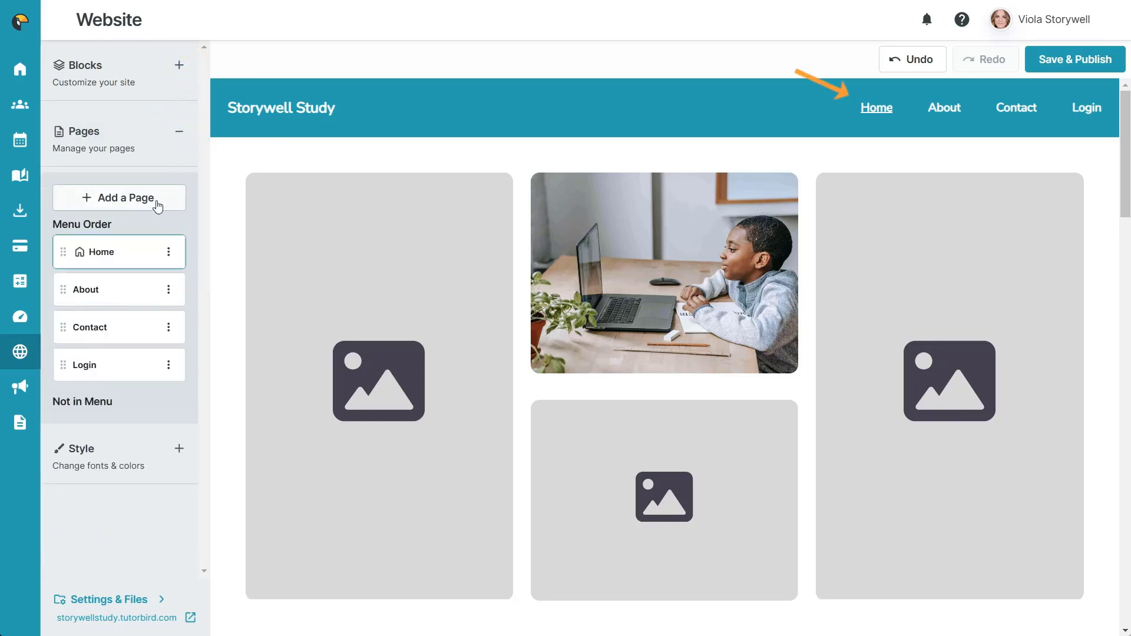
left_click(150, 199)
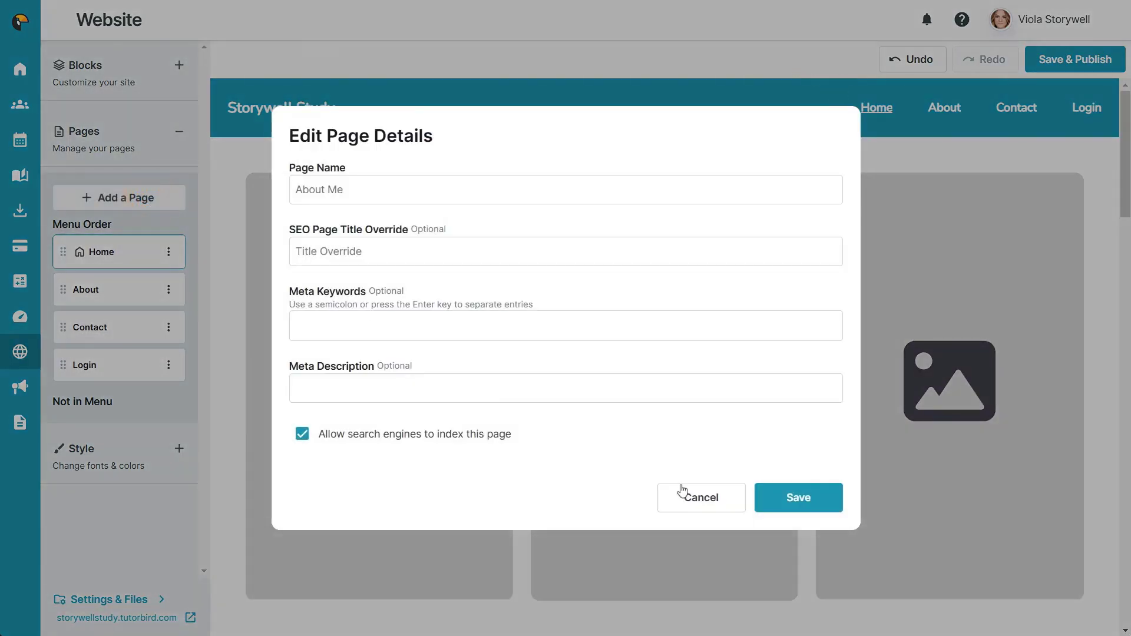
left_click(701, 498)
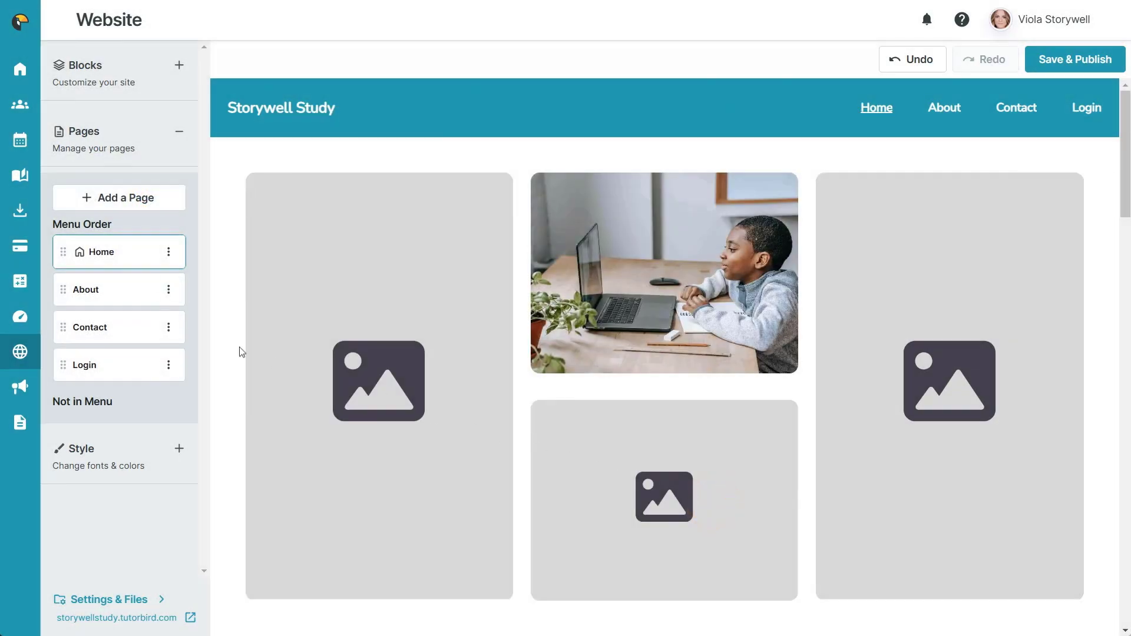
left_click_drag(65, 290, 93, 324)
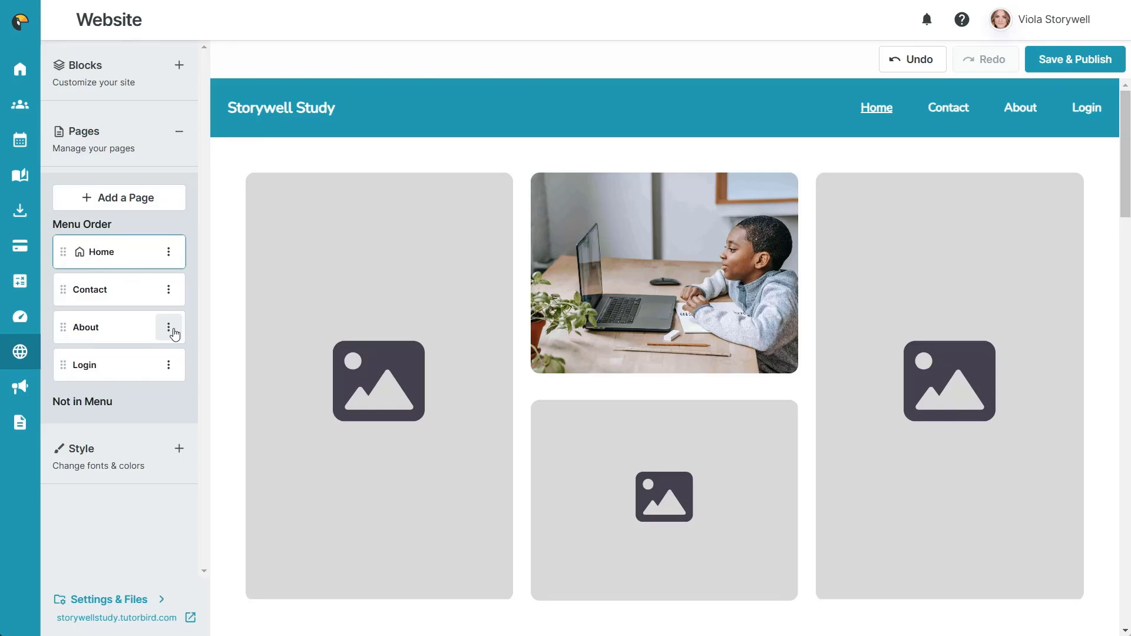
Set About as the homepage and duplicate it to create About (1)
left_click(169, 327)
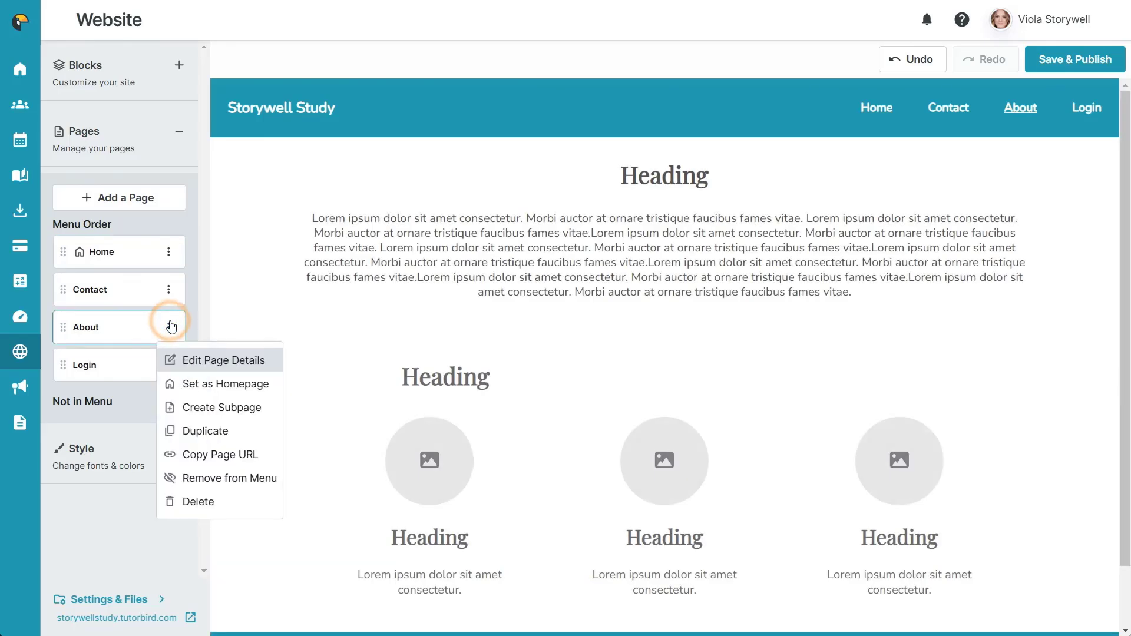
left_click(210, 390)
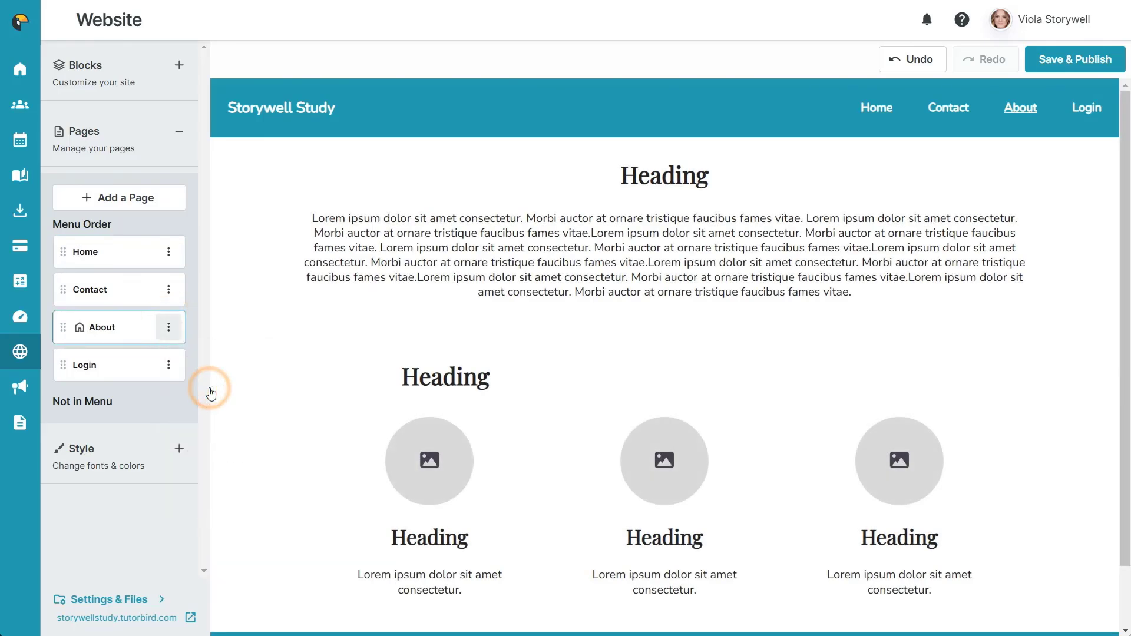
left_click(170, 328)
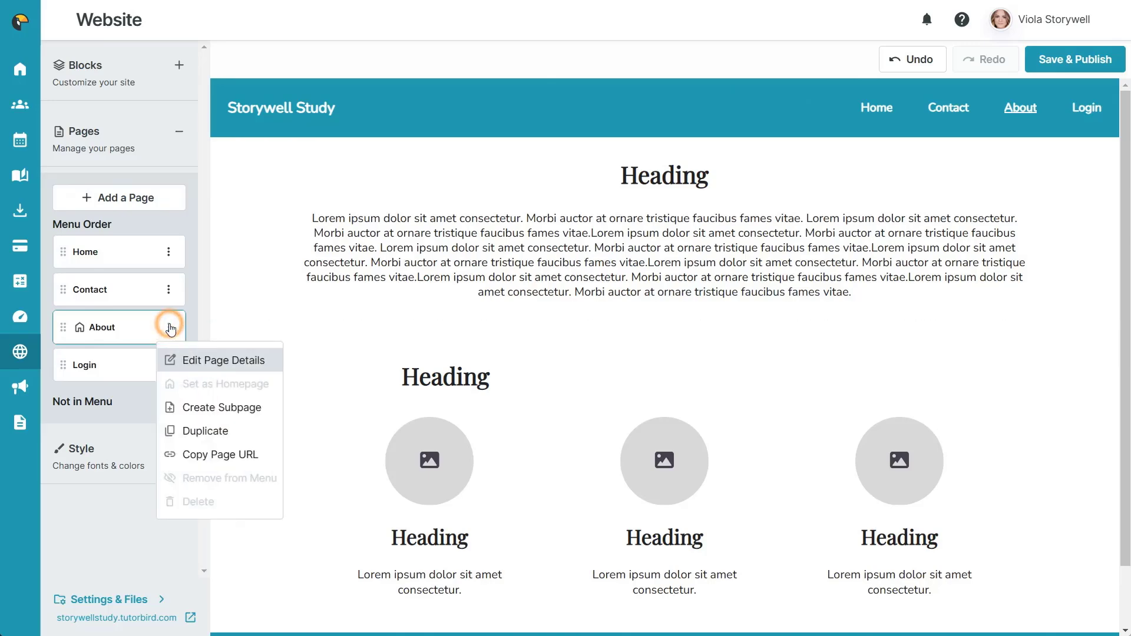
left_click(202, 437)
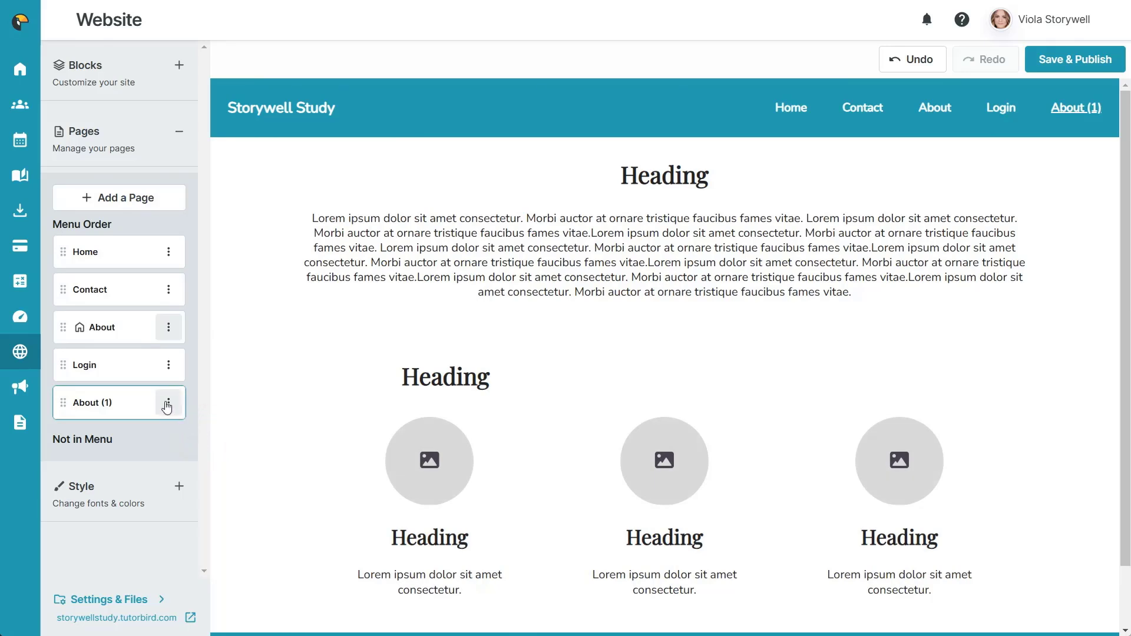
Remove About (1) from the menu and make Home the homepage again
left_click(168, 404)
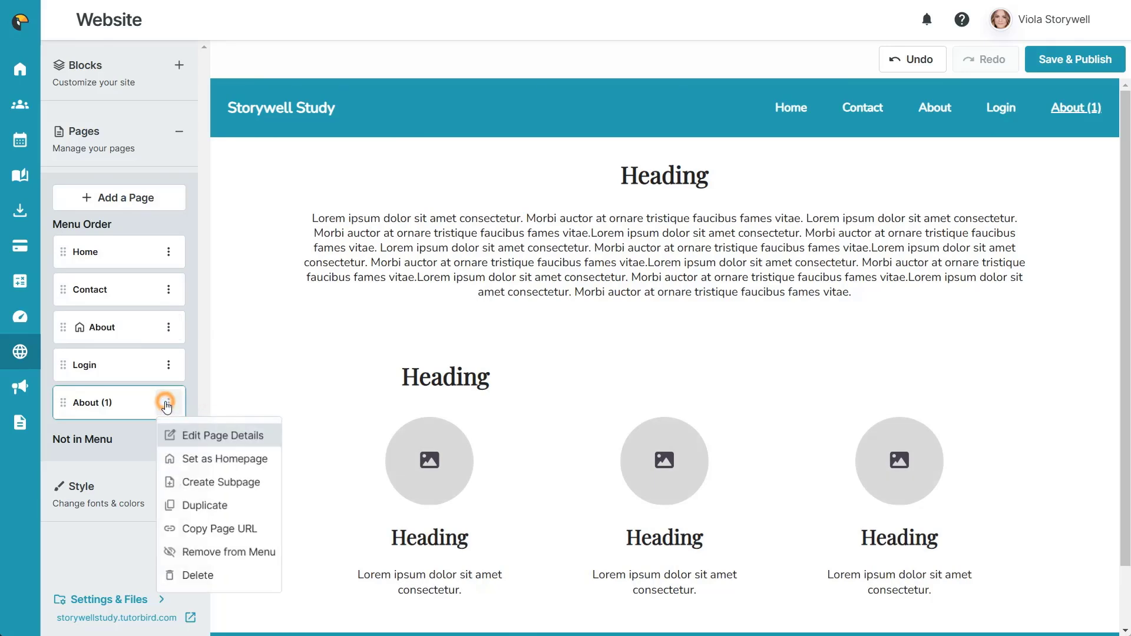
left_click(204, 554)
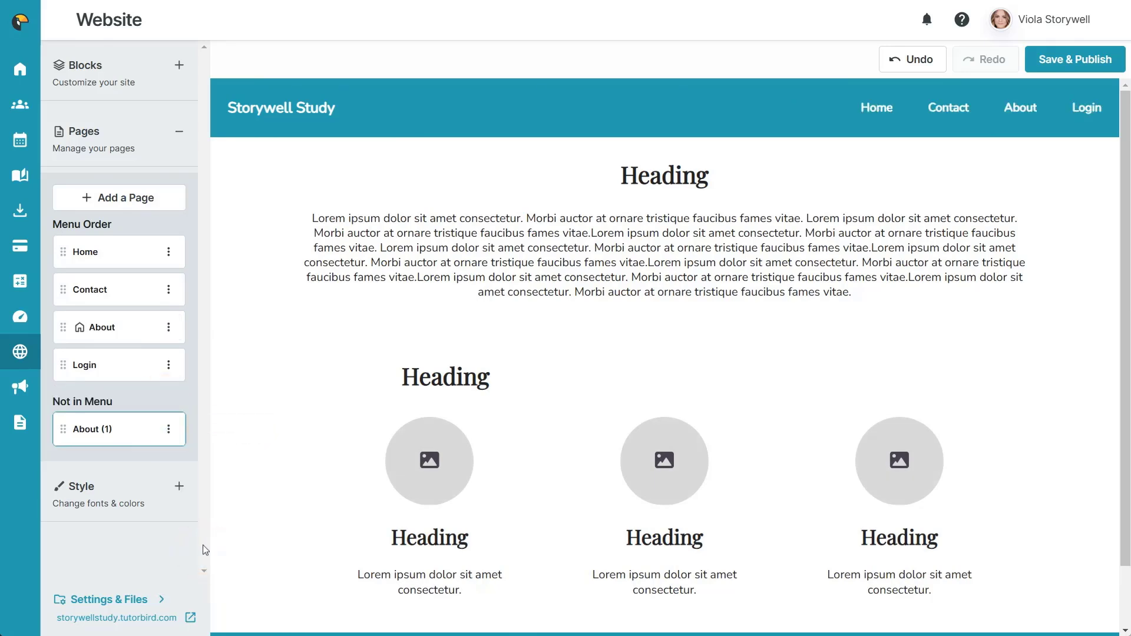
left_click(169, 251)
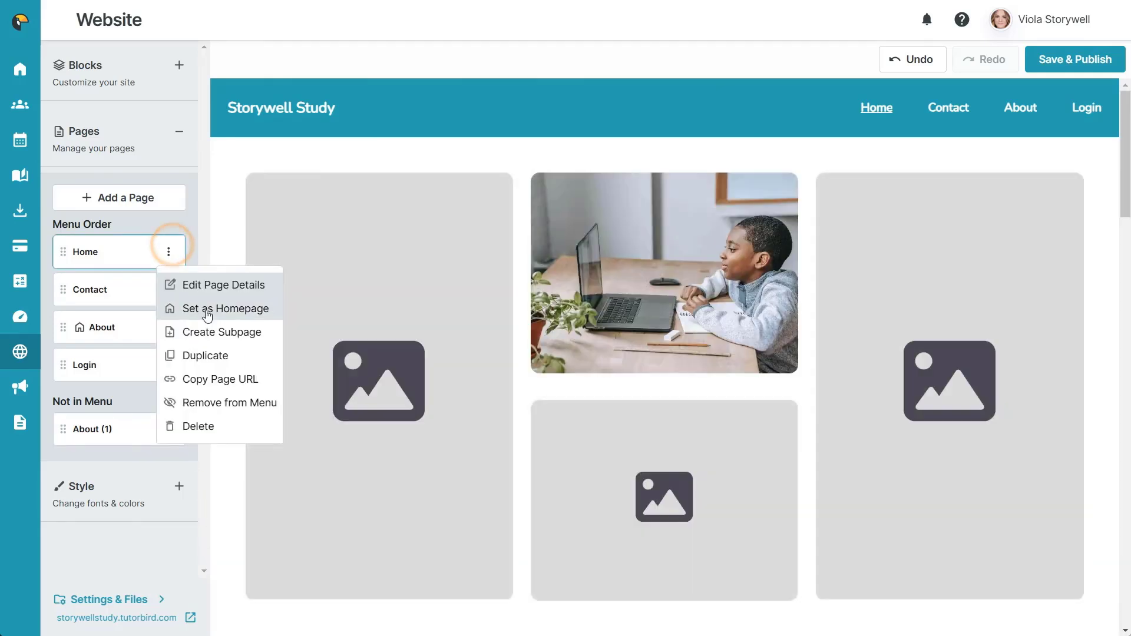
left_click(207, 309)
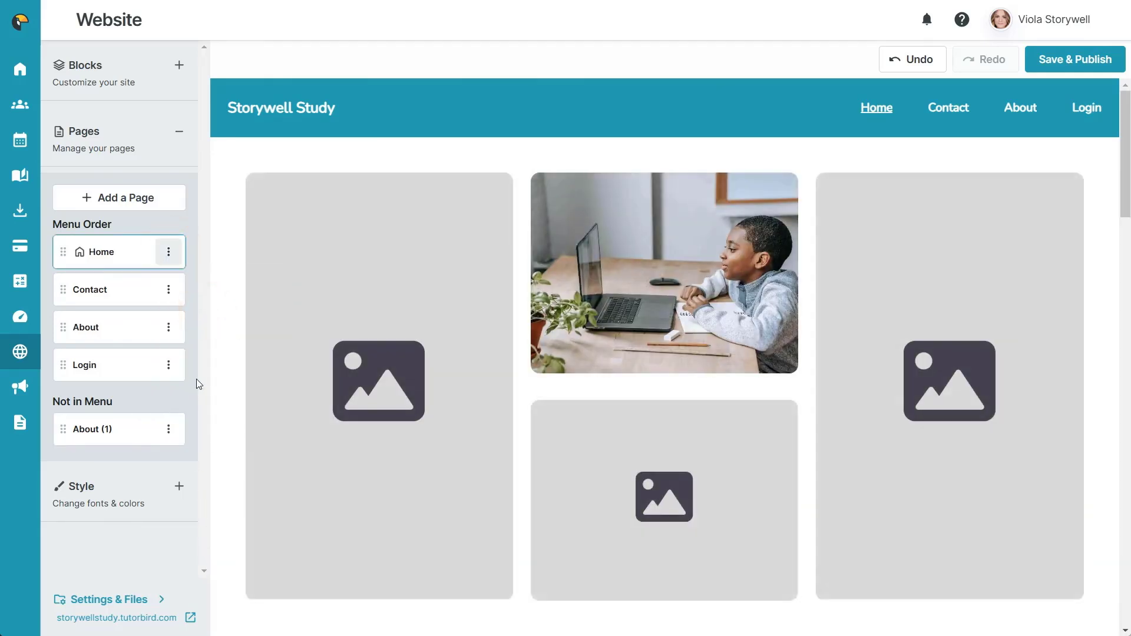
Browse the Style panel's Color & Fonts, Templates, and Title & Logo sections
left_click(182, 487)
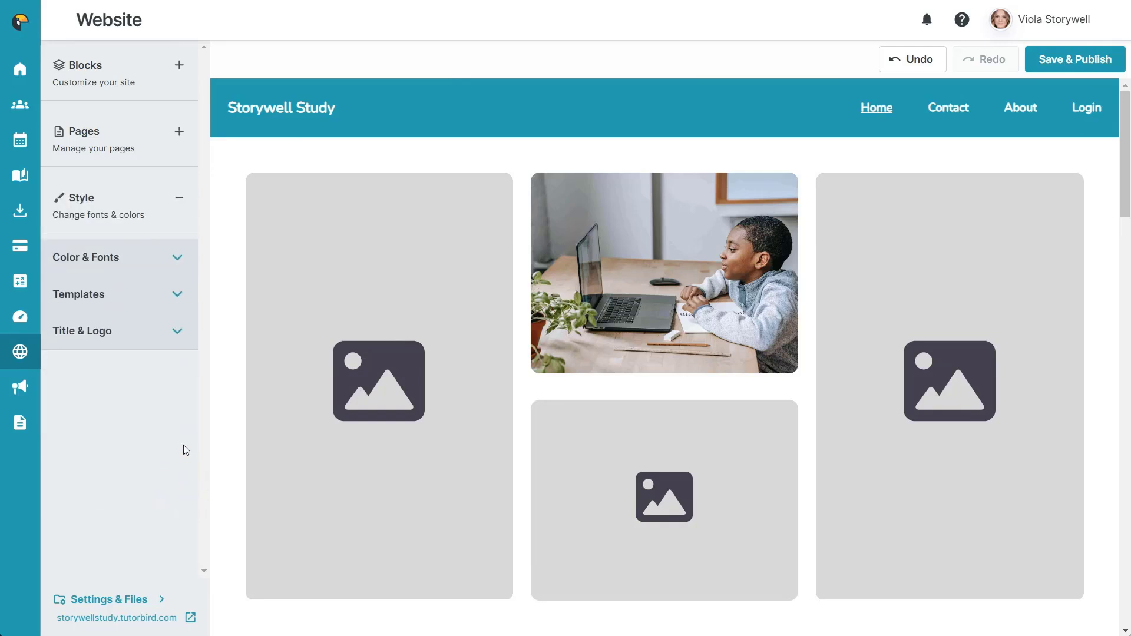
left_click(177, 257)
left_click_drag(207, 273, 207, 462)
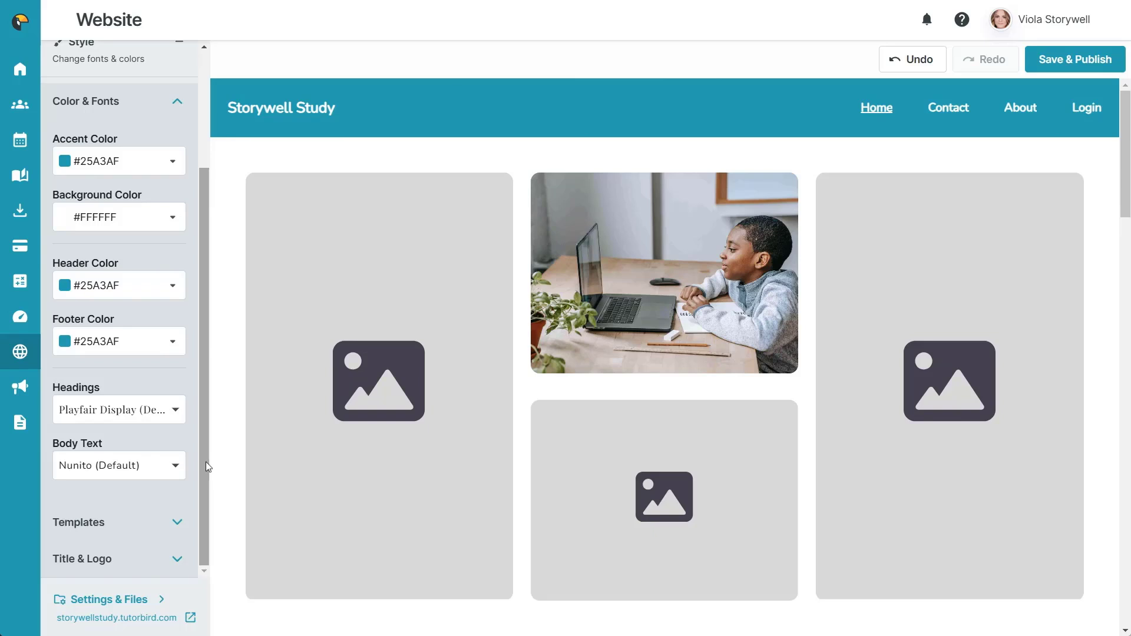
left_click(177, 521)
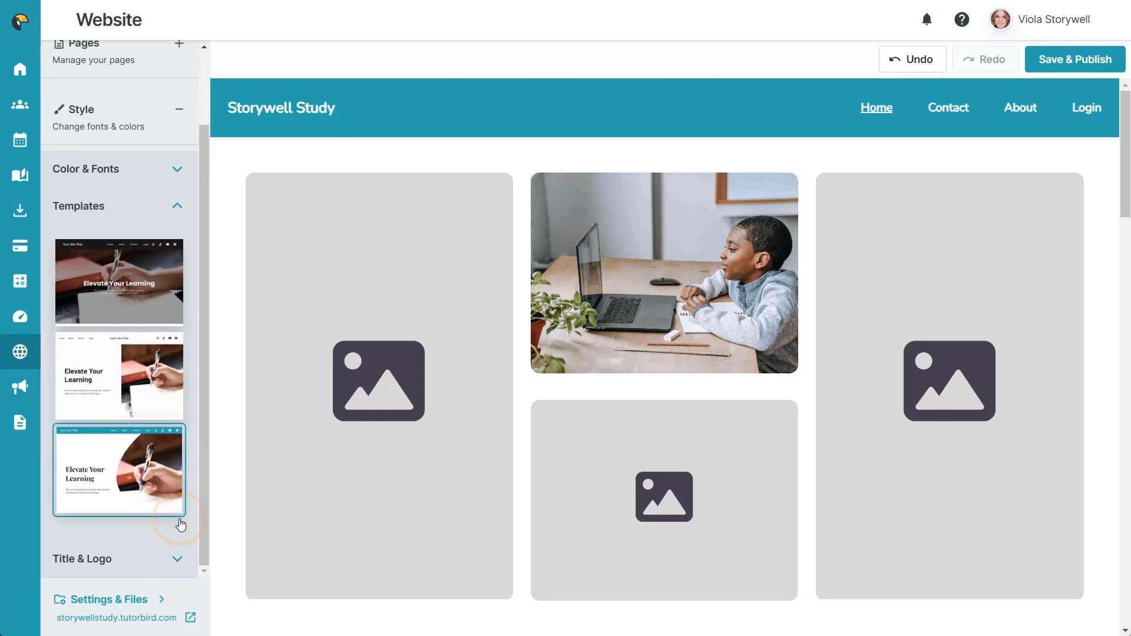
left_click(177, 559)
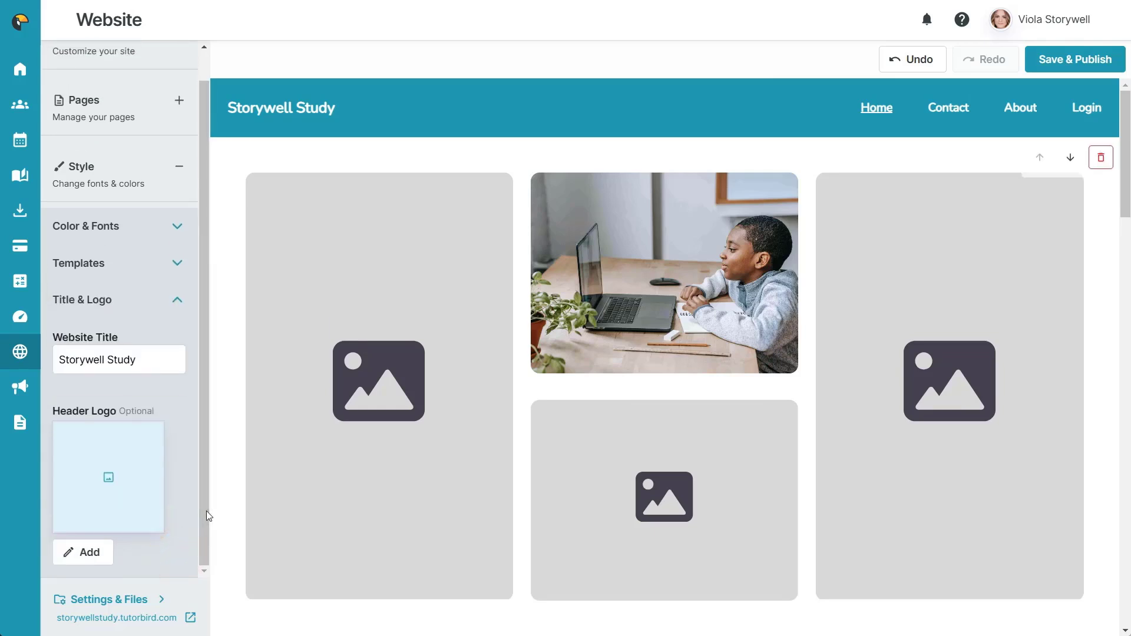
Save and publish the site, then review Settings & Files and return to the builder
left_click(1066, 62)
mouse_move(673, 294)
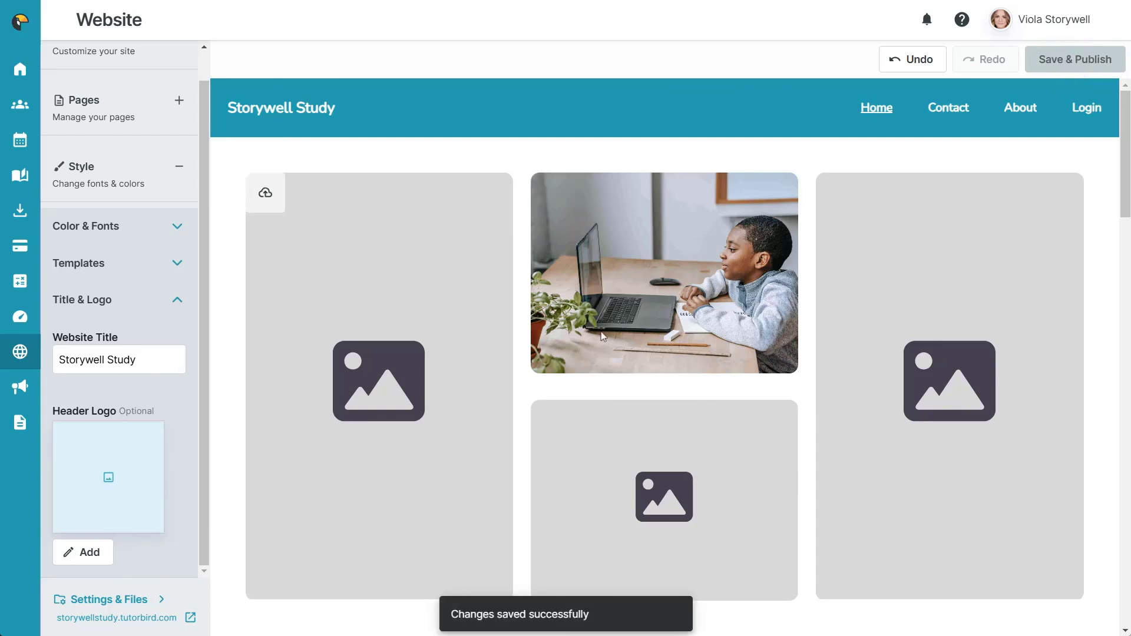
left_click(107, 598)
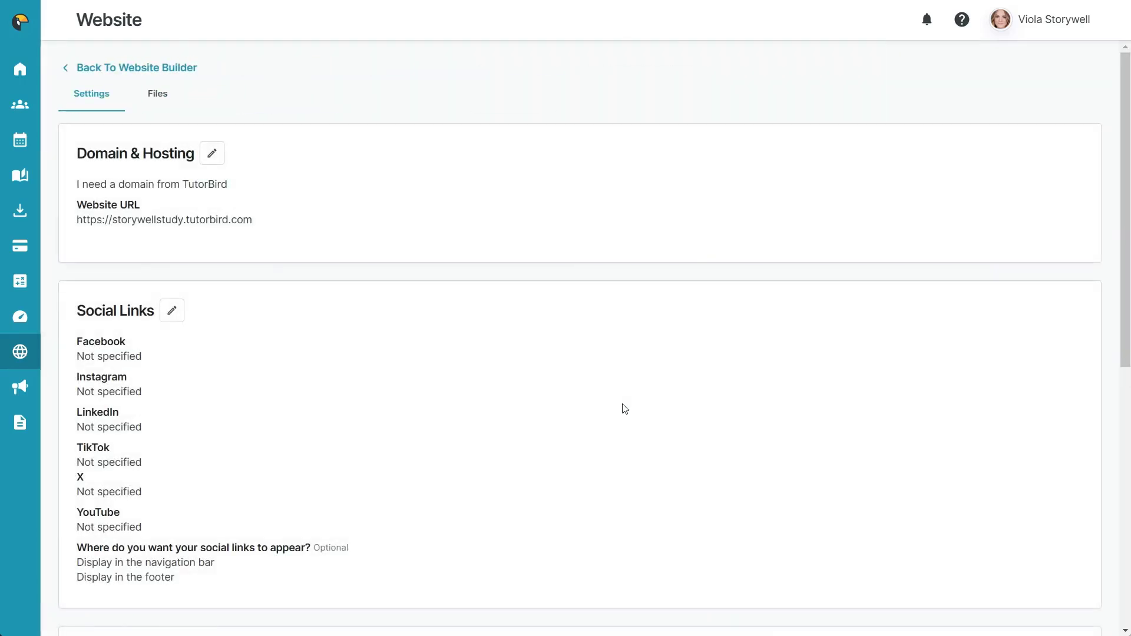
scroll(625, 409, "down", 2)
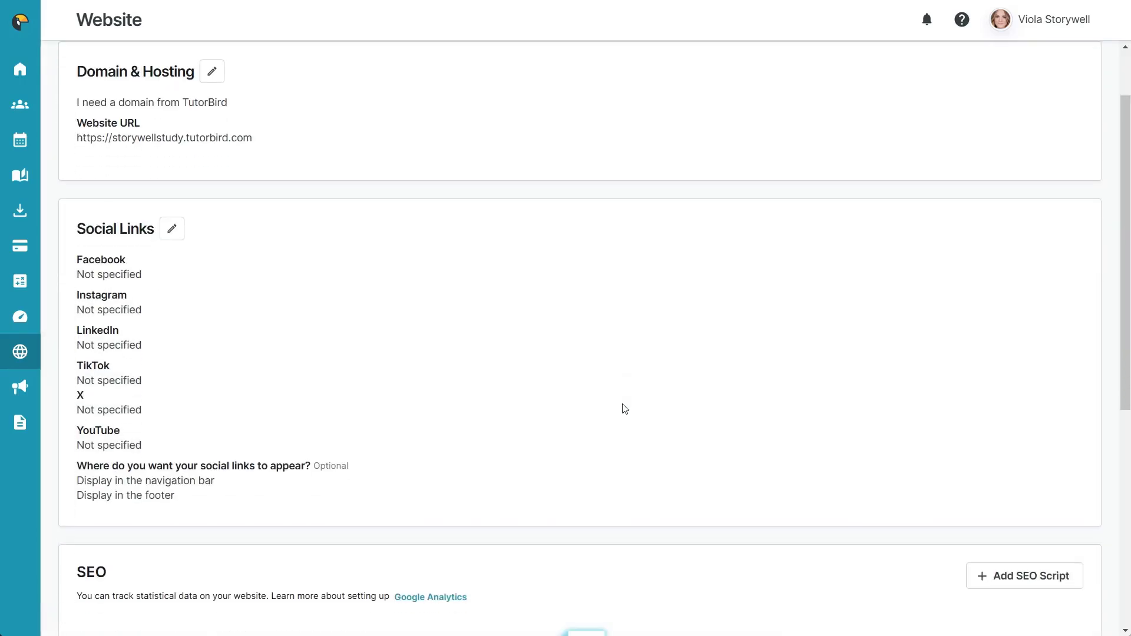
scroll(625, 409, "down", 6)
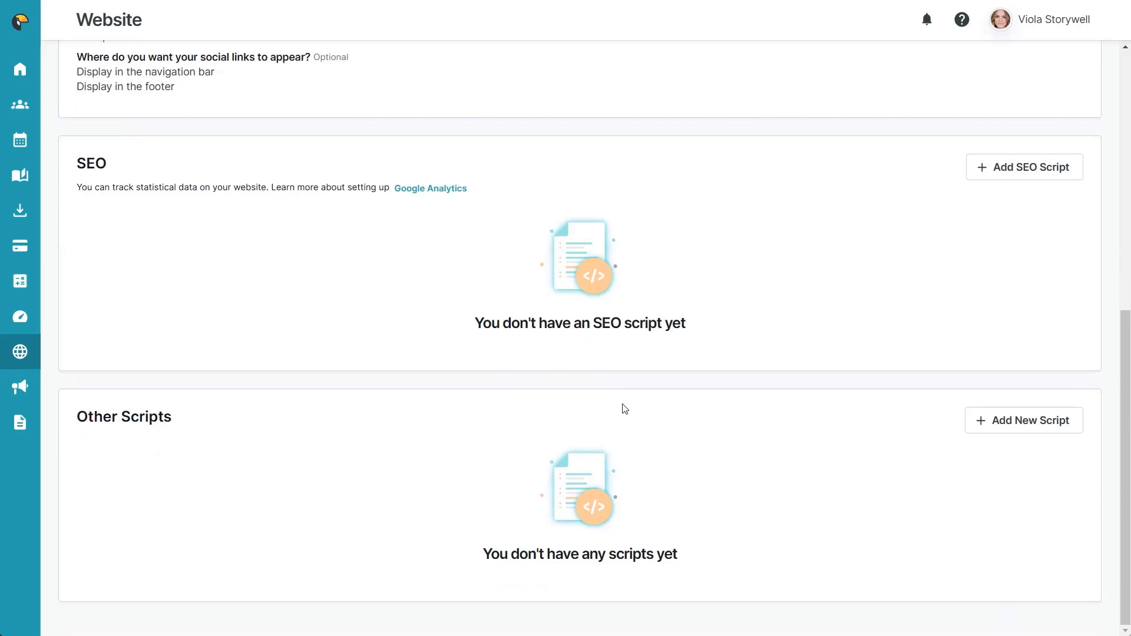
scroll(625, 409, "up", 8)
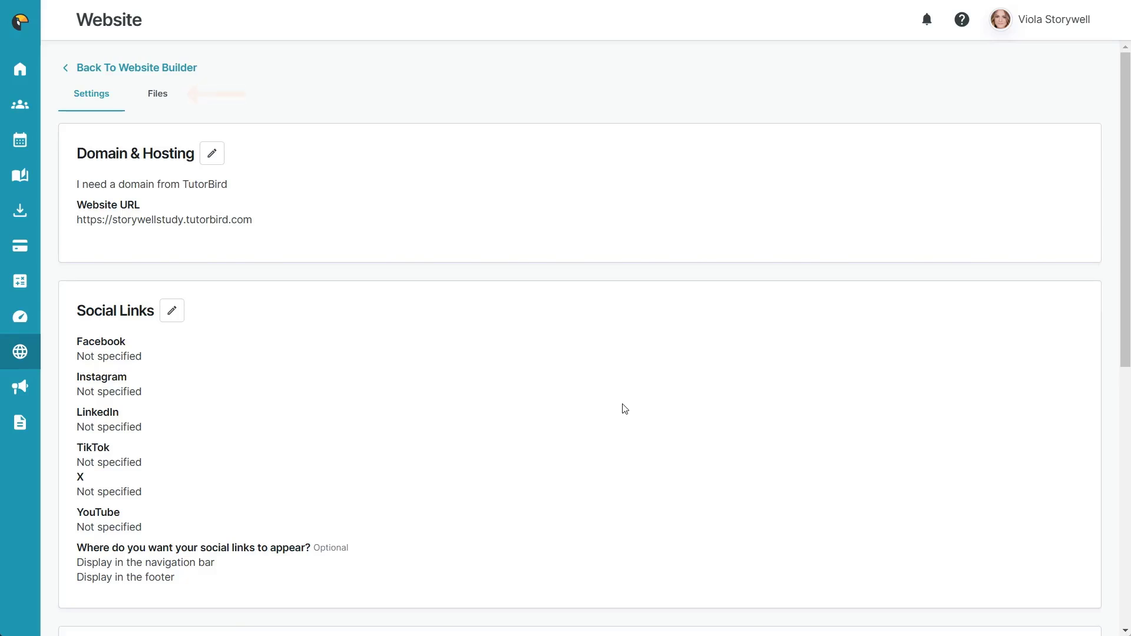
left_click(167, 68)
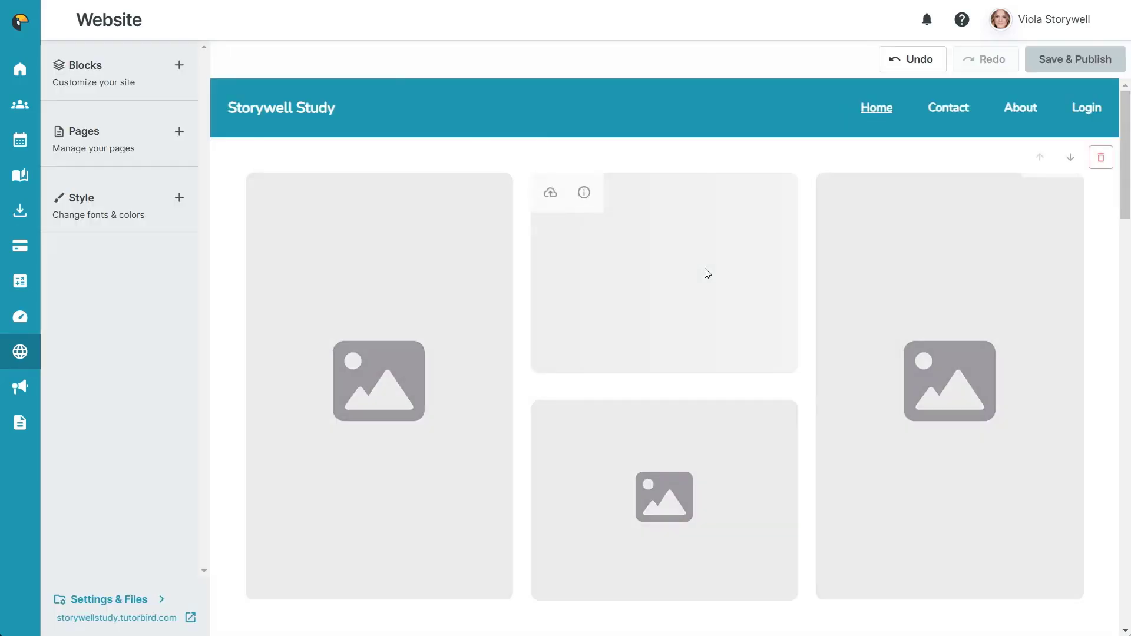